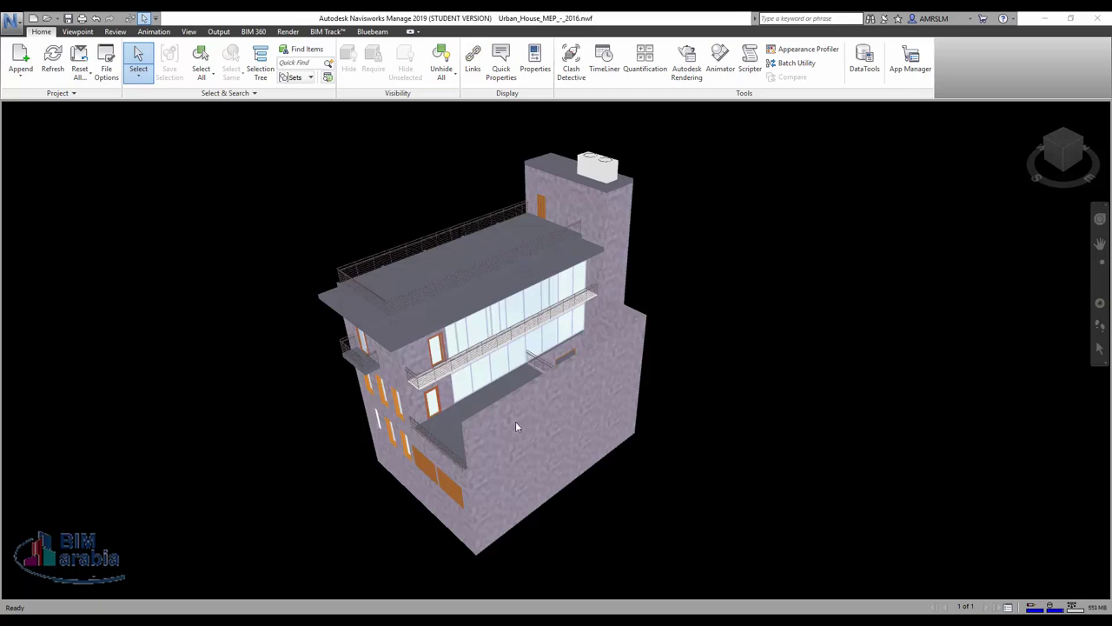
- Pan the urban house model slightly to the right in the viewport
middle_click_drag(665, 445, 775, 425)
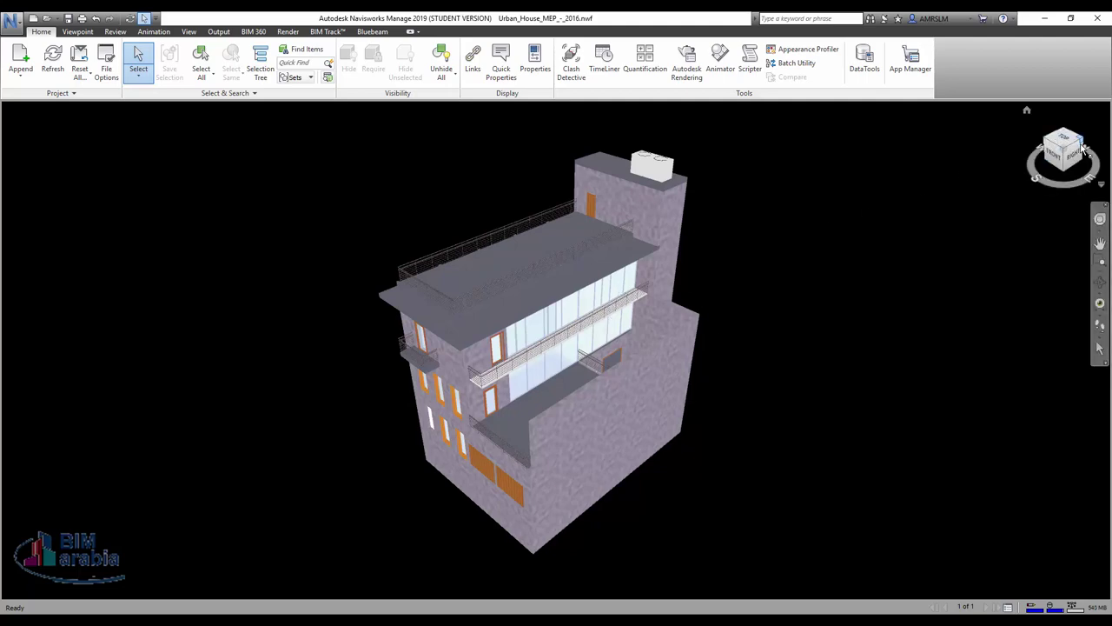
mouse_move(1064, 152)
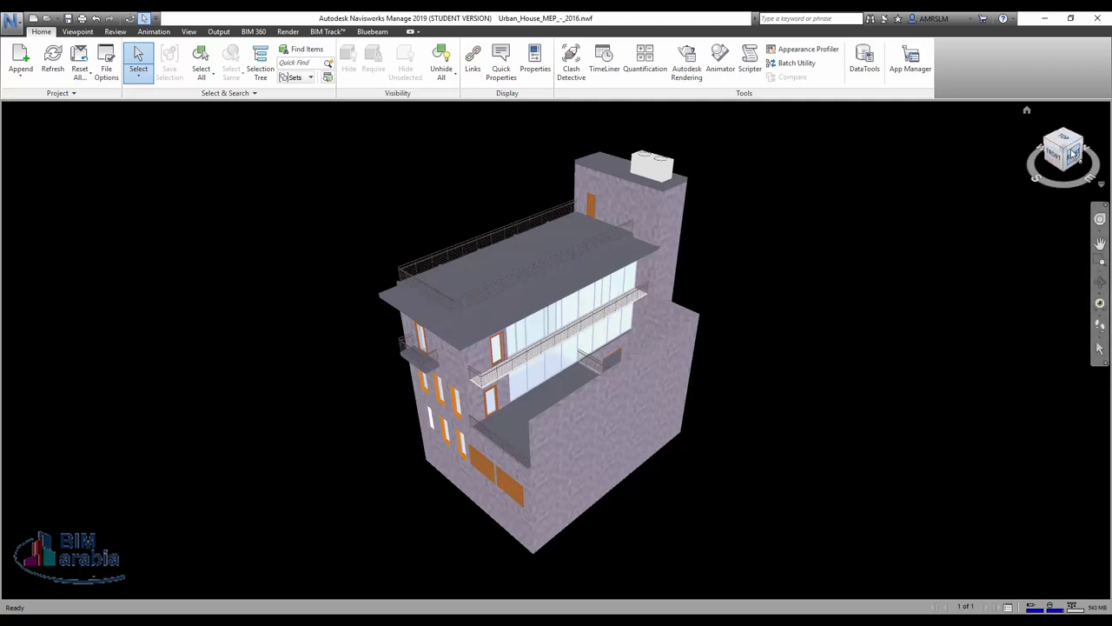
- View the house from the ViewCube's top, right and front faces, then from an angled corner
left_click(1064, 147)
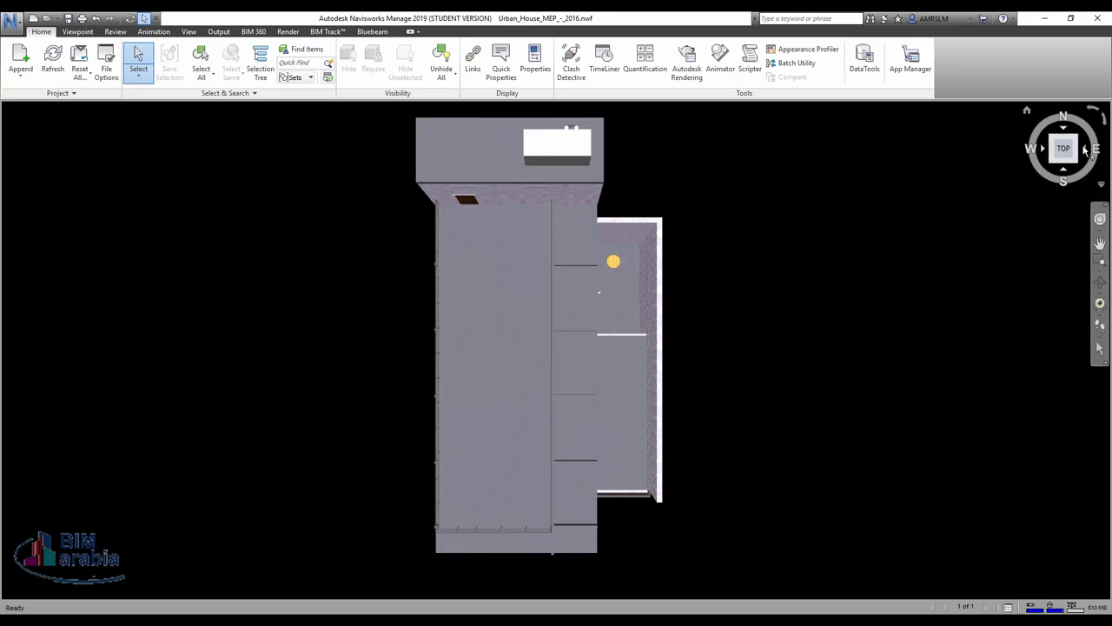
left_click(1063, 149)
left_click(1082, 147)
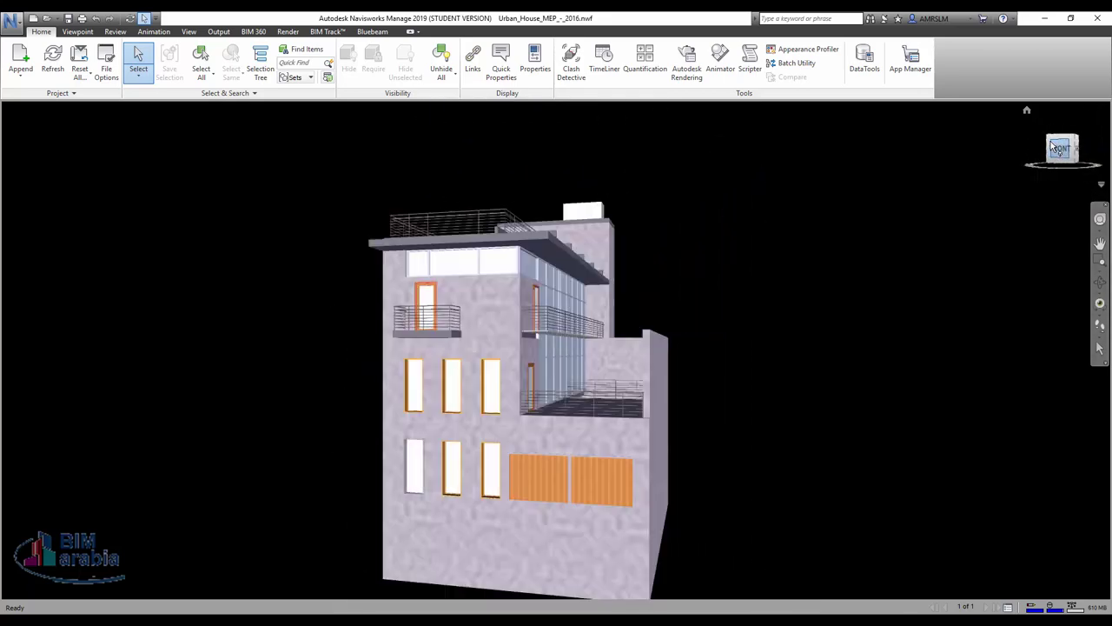
left_click(1076, 141)
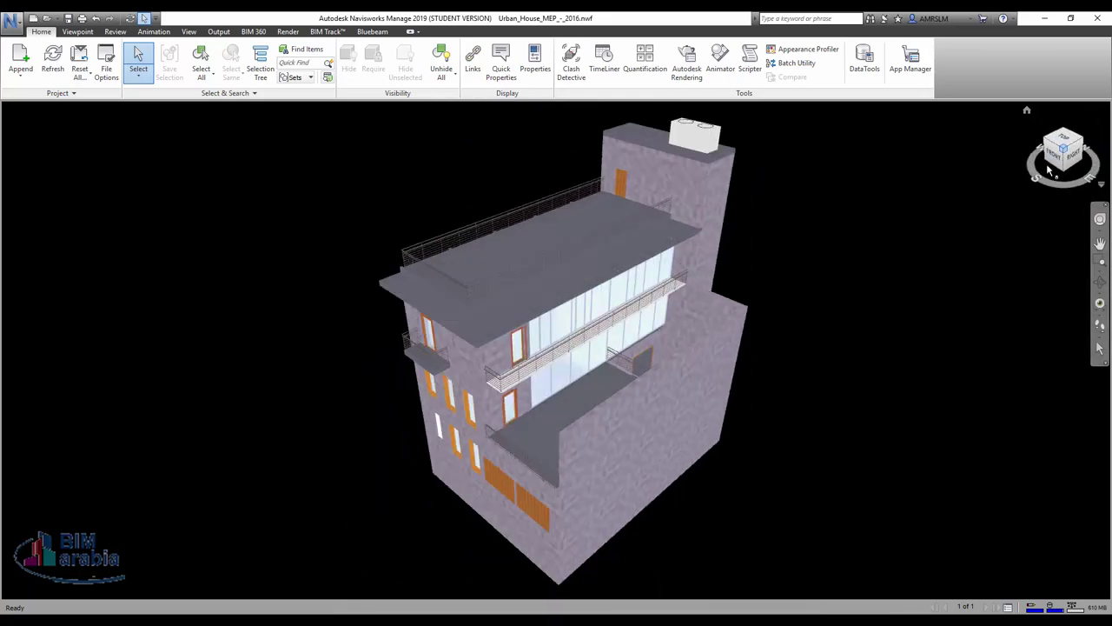
left_click(1026, 110)
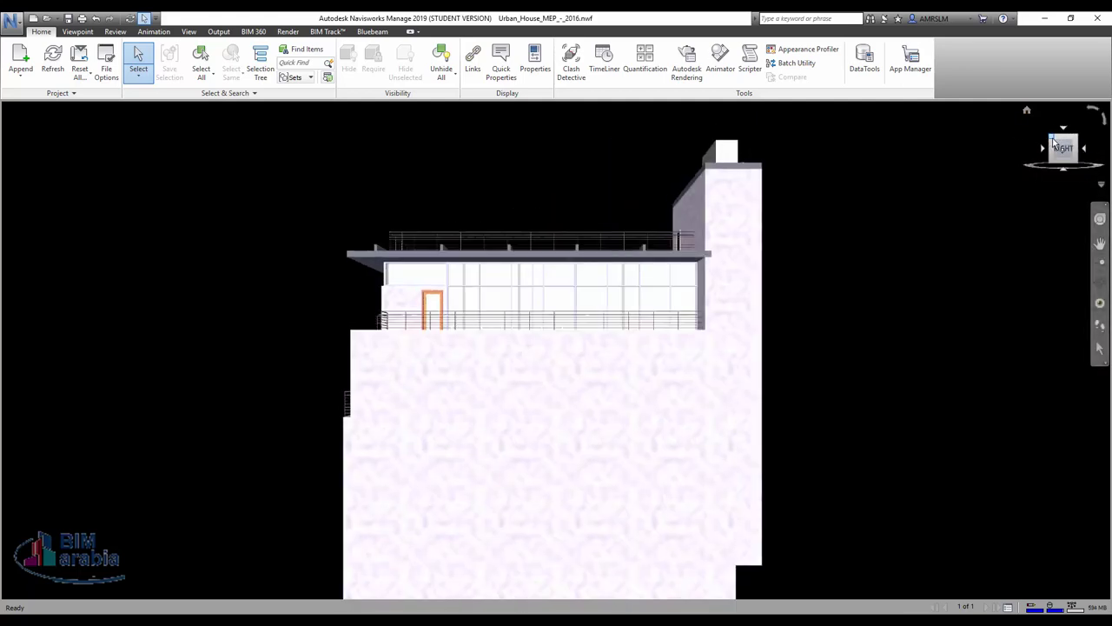
left_click(1054, 142)
- Set the elevated corner view as the Home view, then return to Home
right_click(1027, 185)
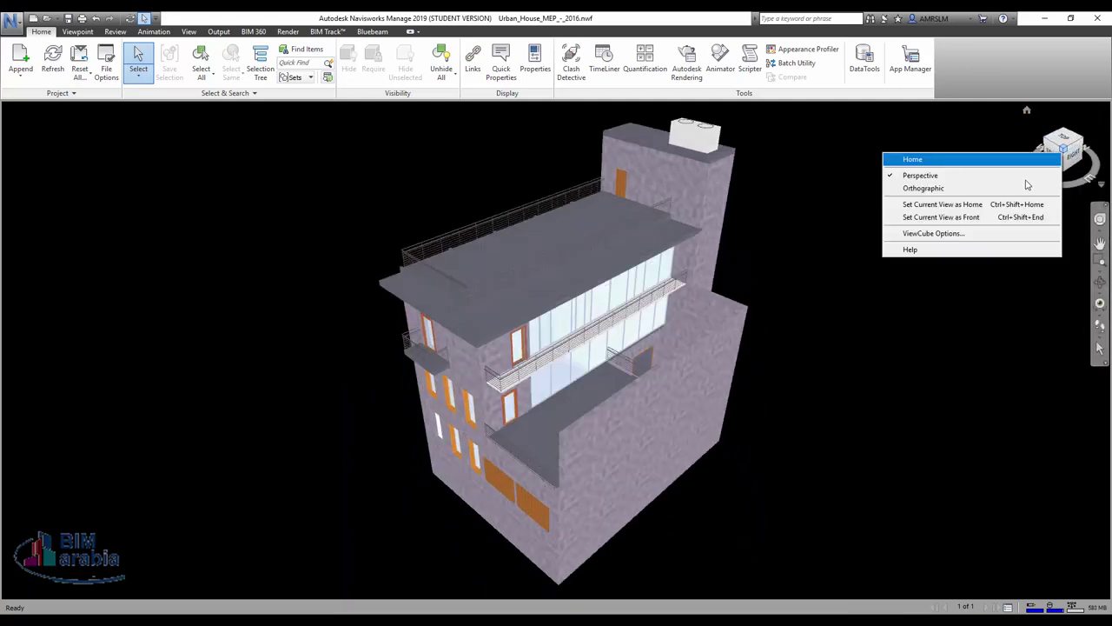
left_click(971, 207)
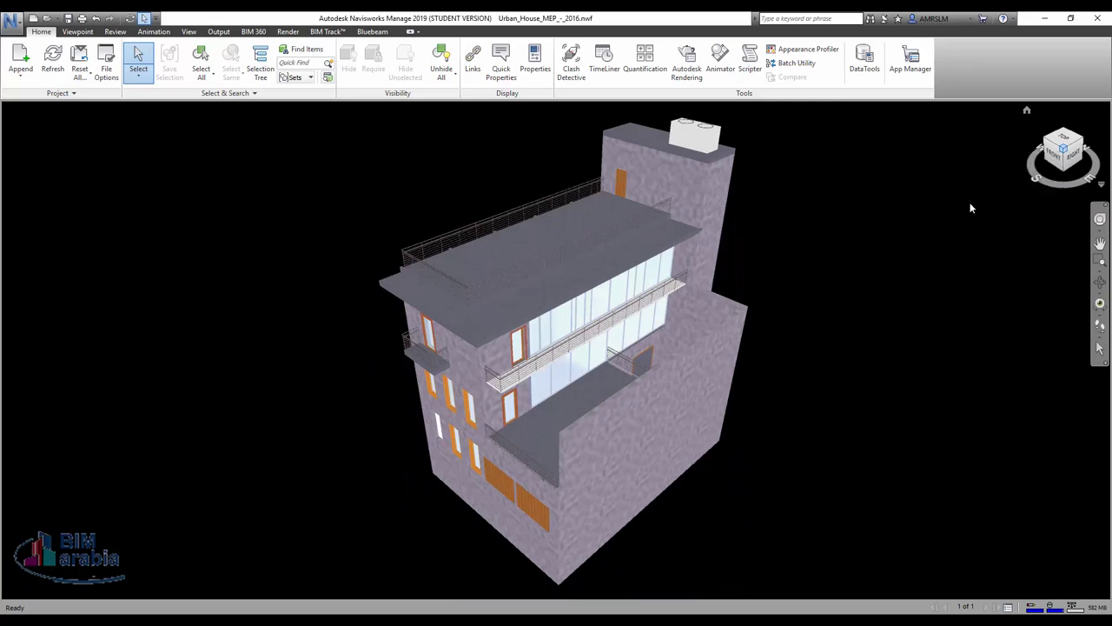
left_click(1046, 144)
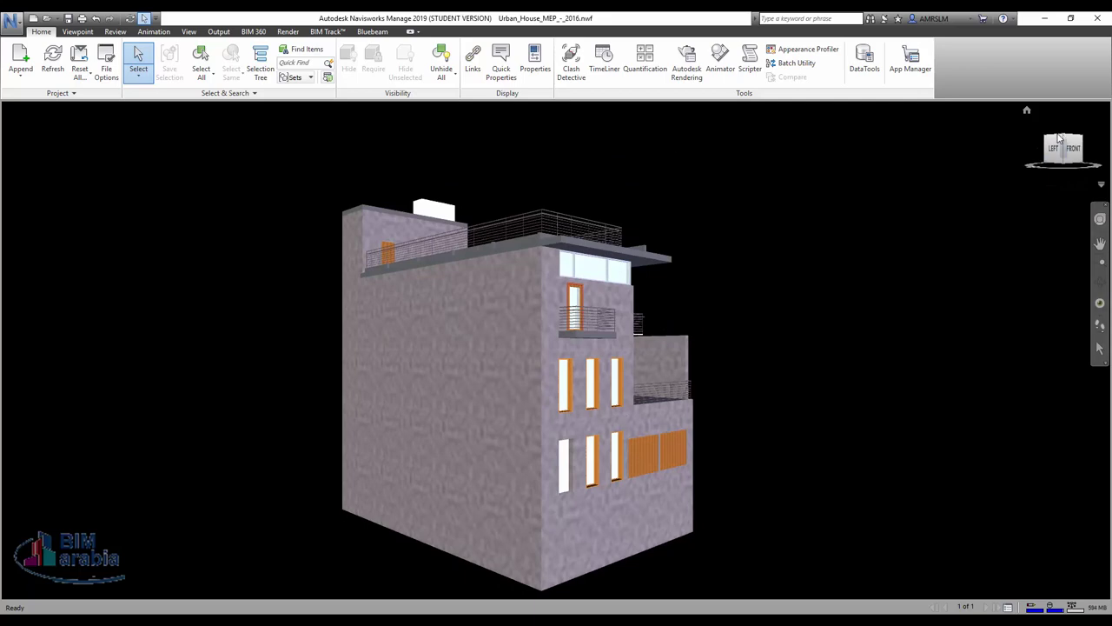
left_click(1026, 110)
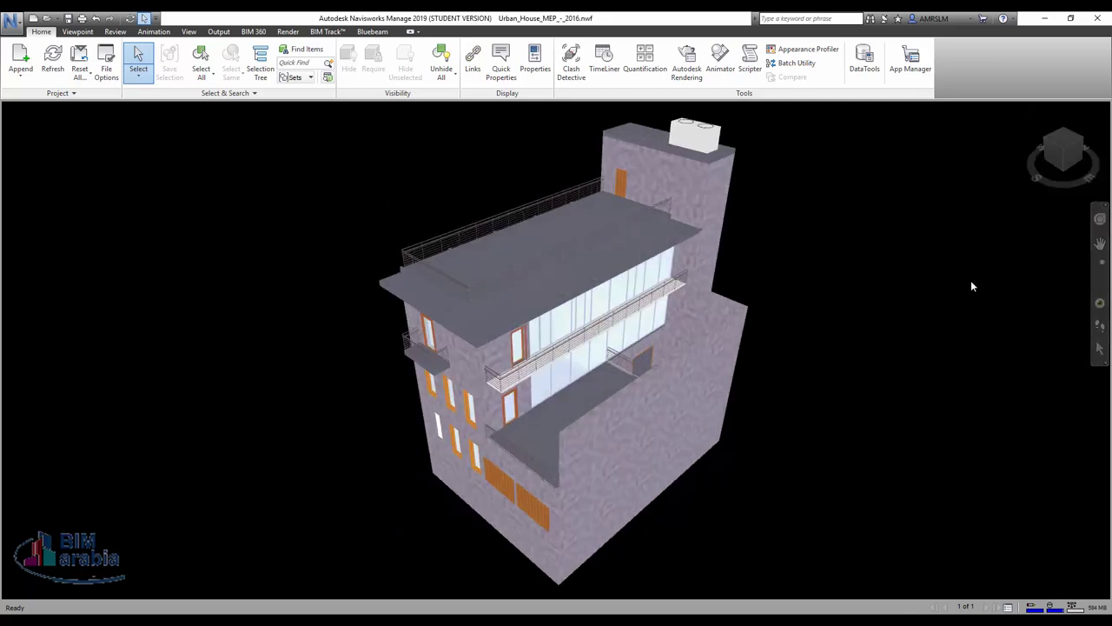
- Switch the view to orthographic projection, then back to perspective
right_click(1050, 152)
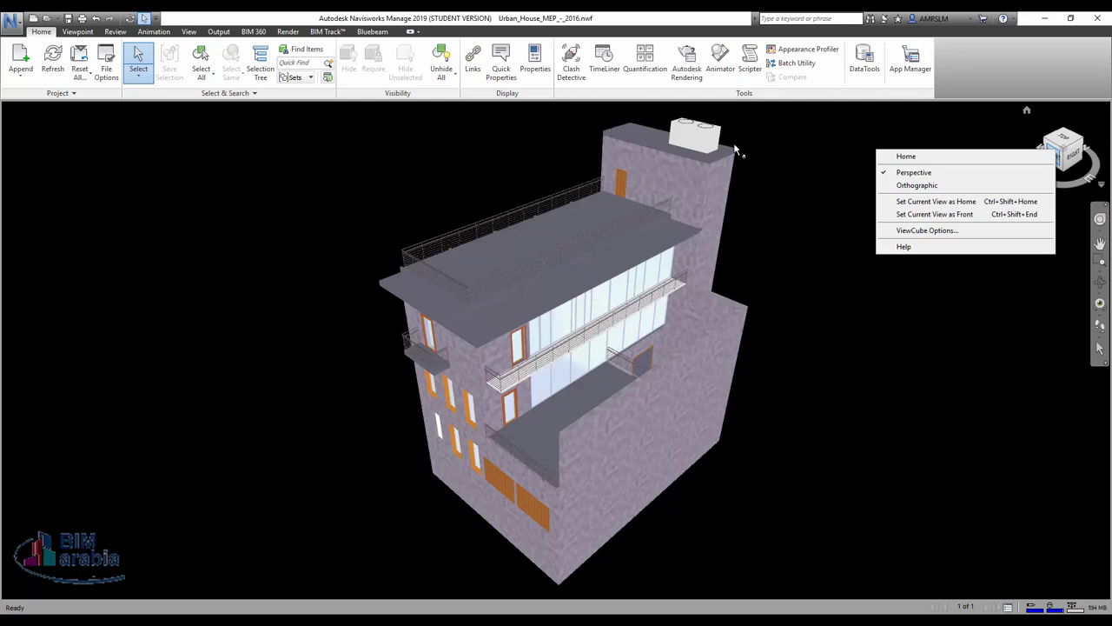
left_click(917, 185)
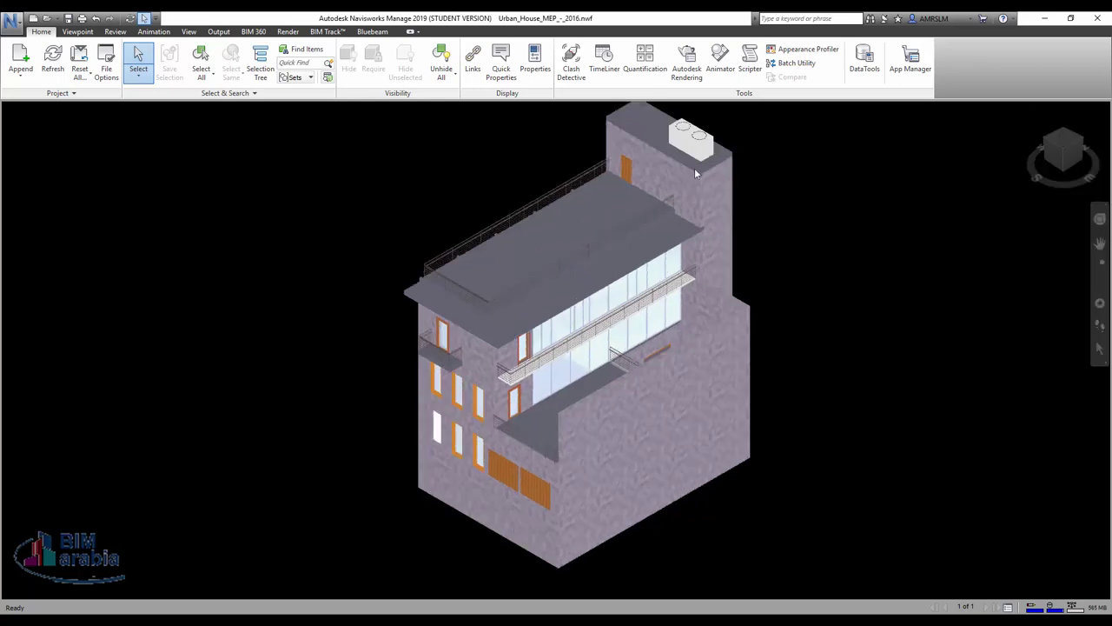
right_click(1060, 156)
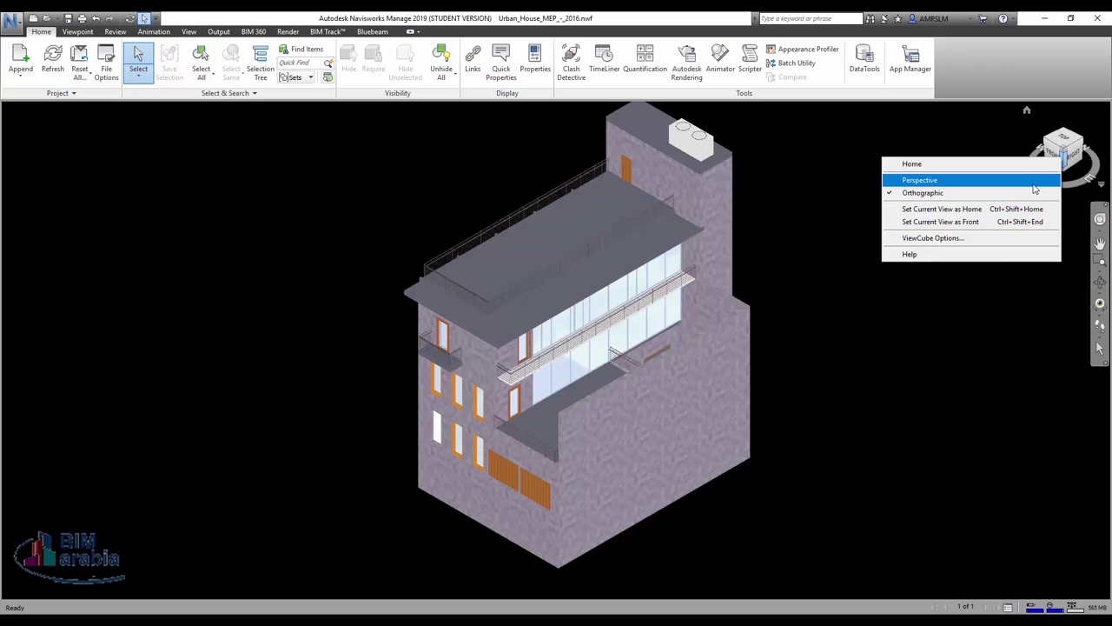
left_click(1034, 188)
right_click(1046, 137)
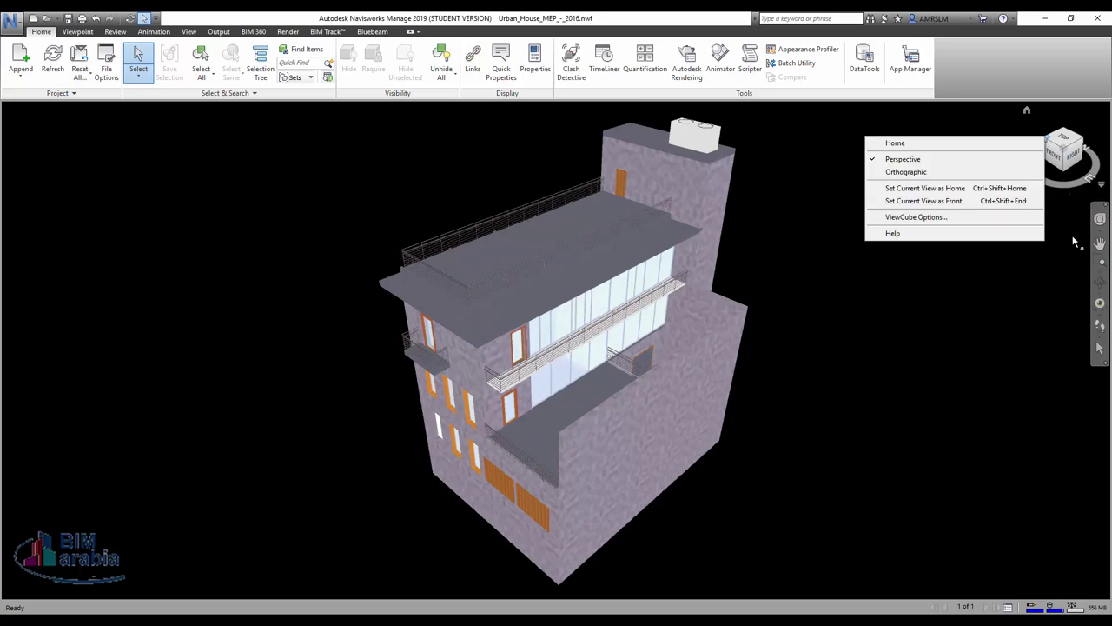
- In ViewCube Options, toggle the cube off and on, try Small and Tiny sizes, and keep Automatic
left_click(946, 217)
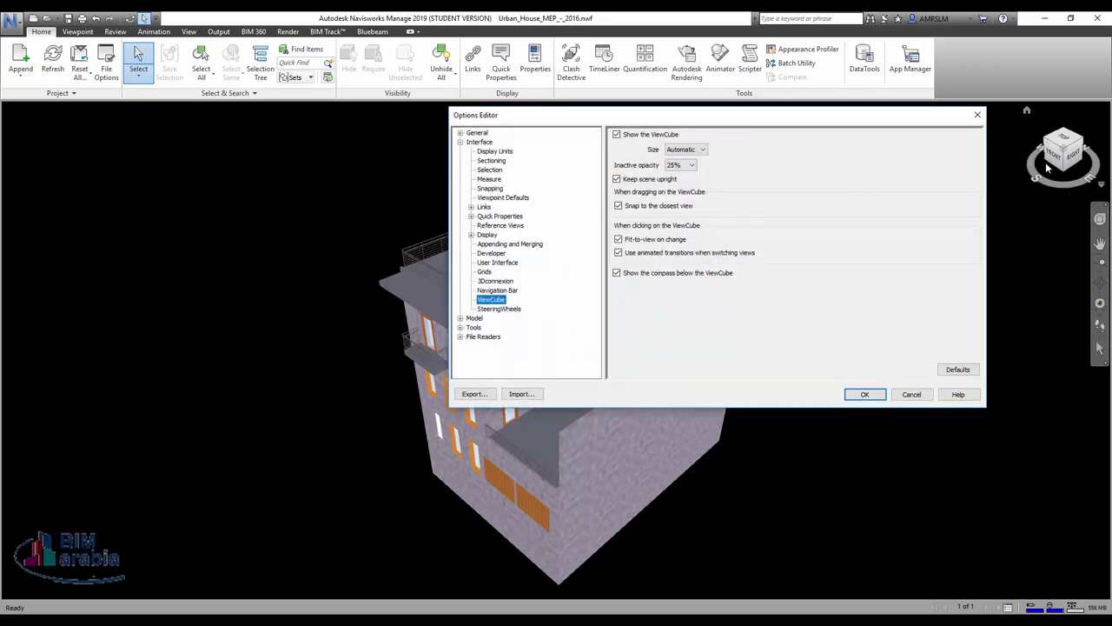
left_click(676, 137)
left_click(675, 137)
left_click(699, 153)
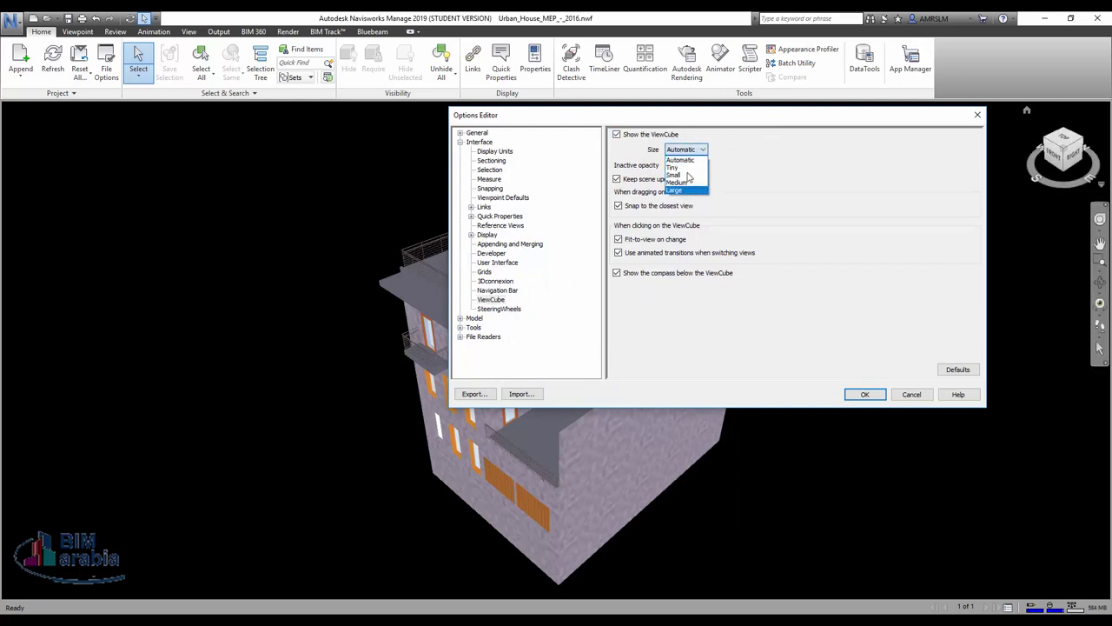
left_click(689, 178)
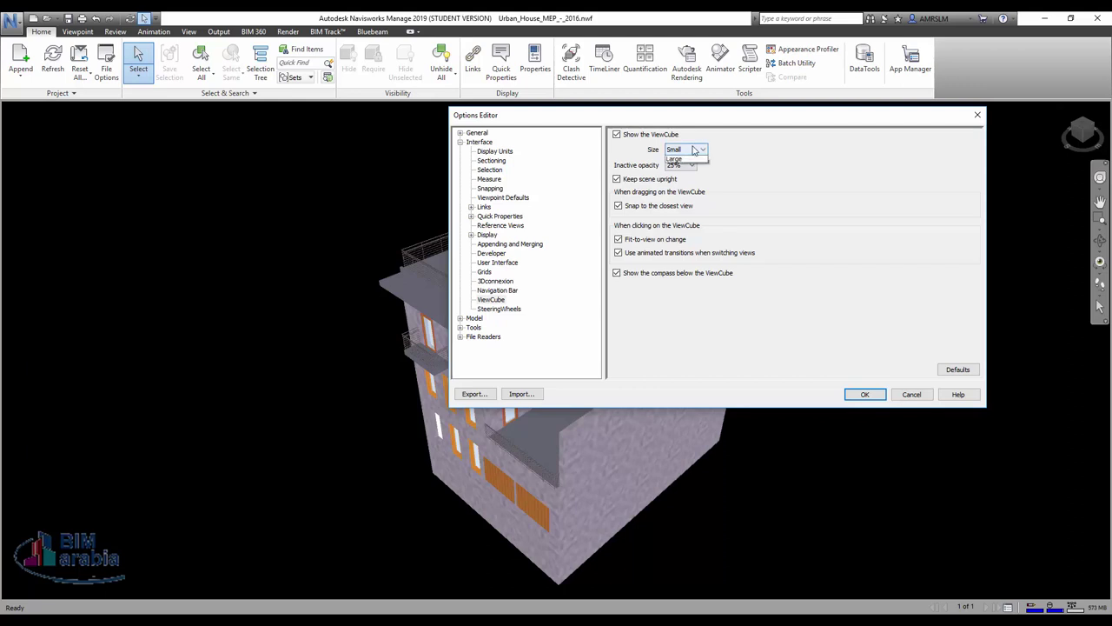
left_click(687, 149)
left_click(682, 169)
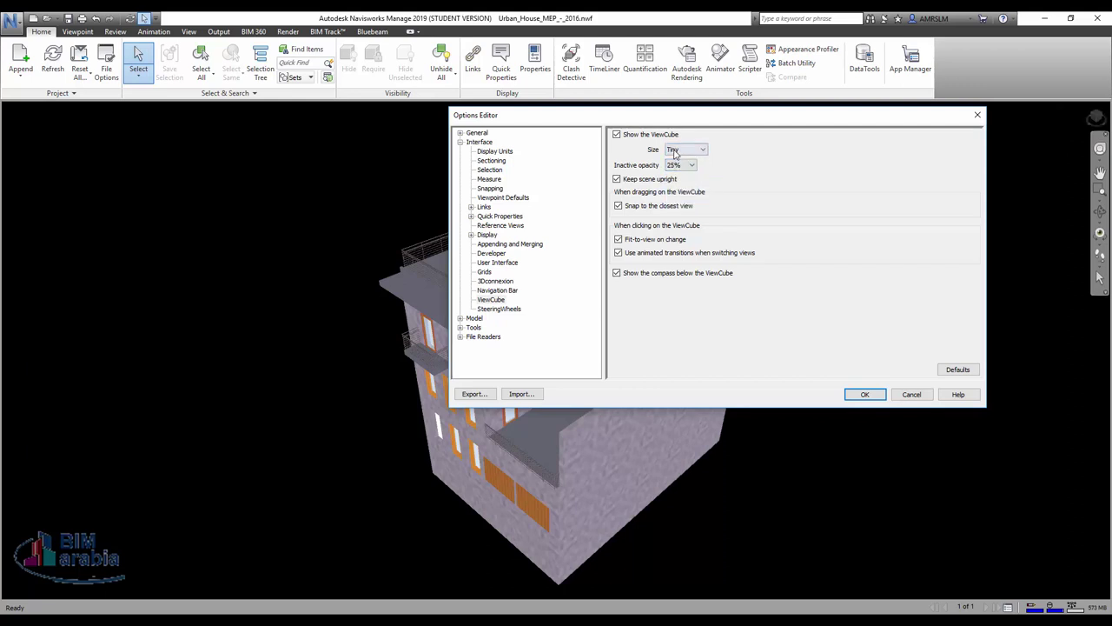
left_click(675, 151)
left_click(676, 159)
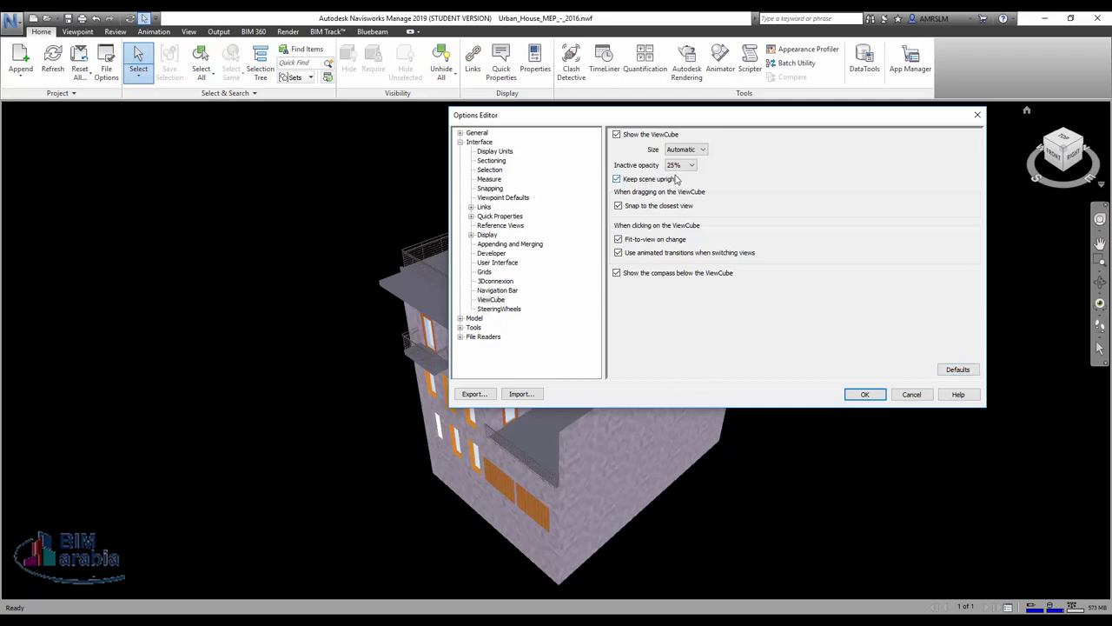
left_click(863, 396)
left_click(634, 418)
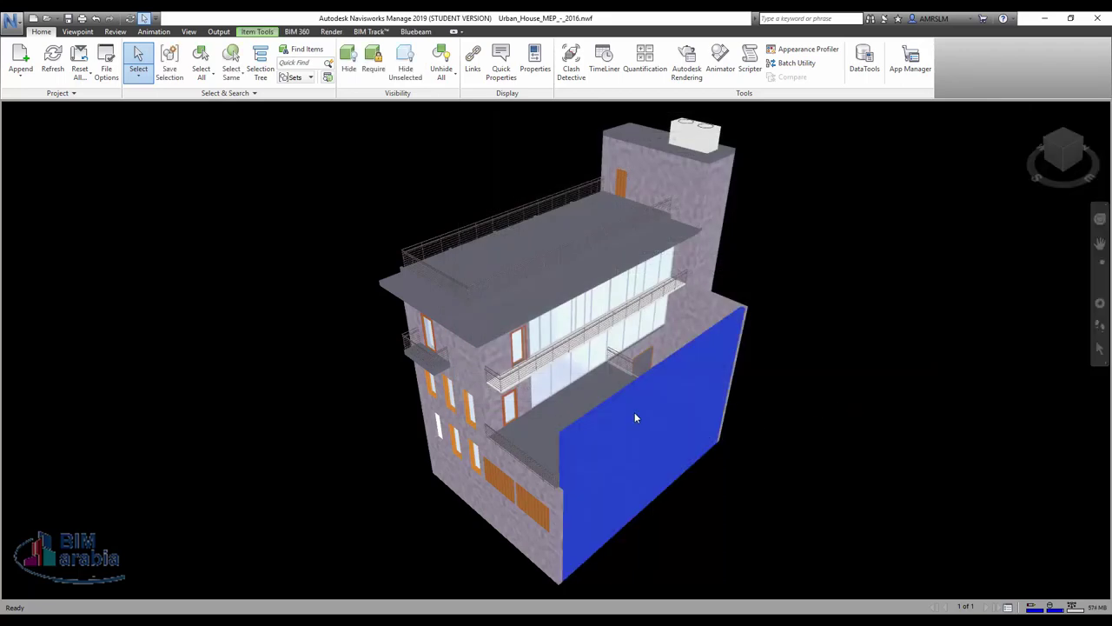
right_click(1063, 155)
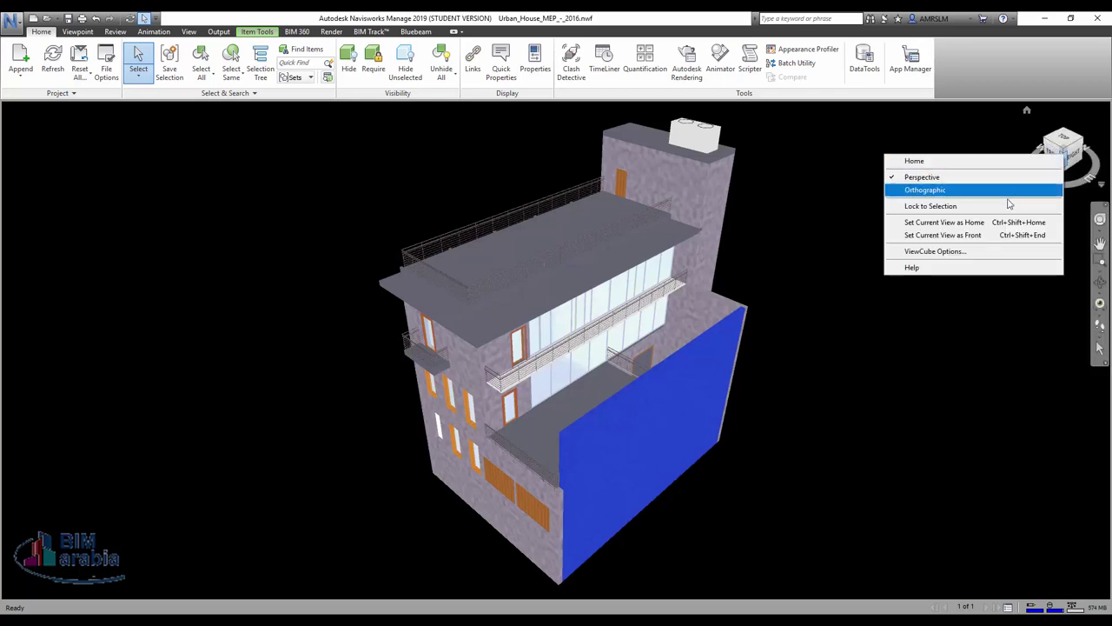
left_click(956, 251)
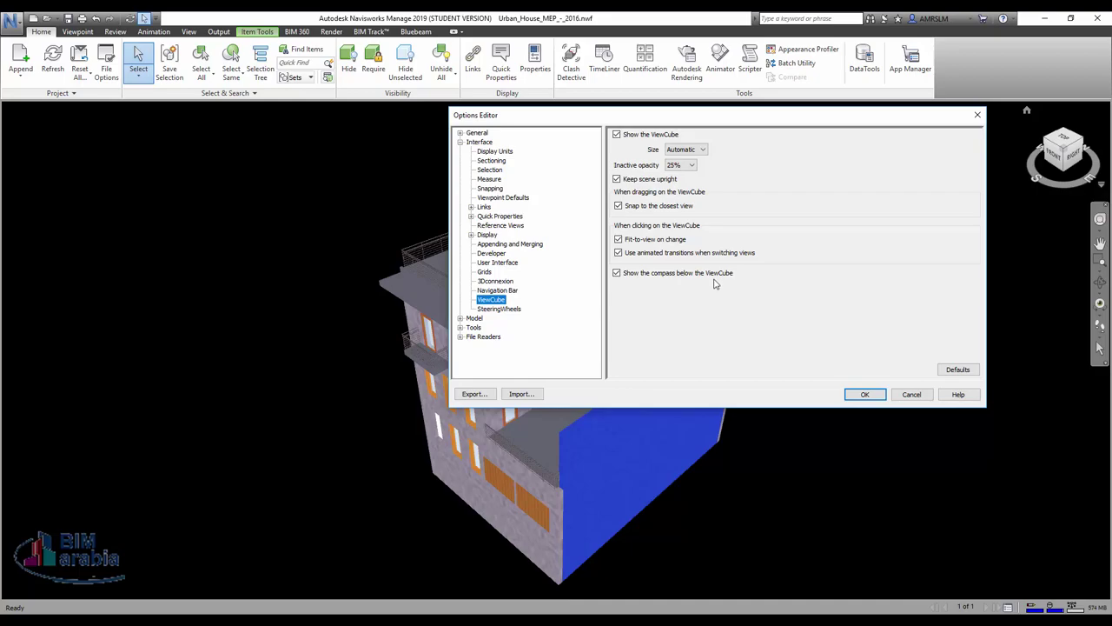
left_click(860, 394)
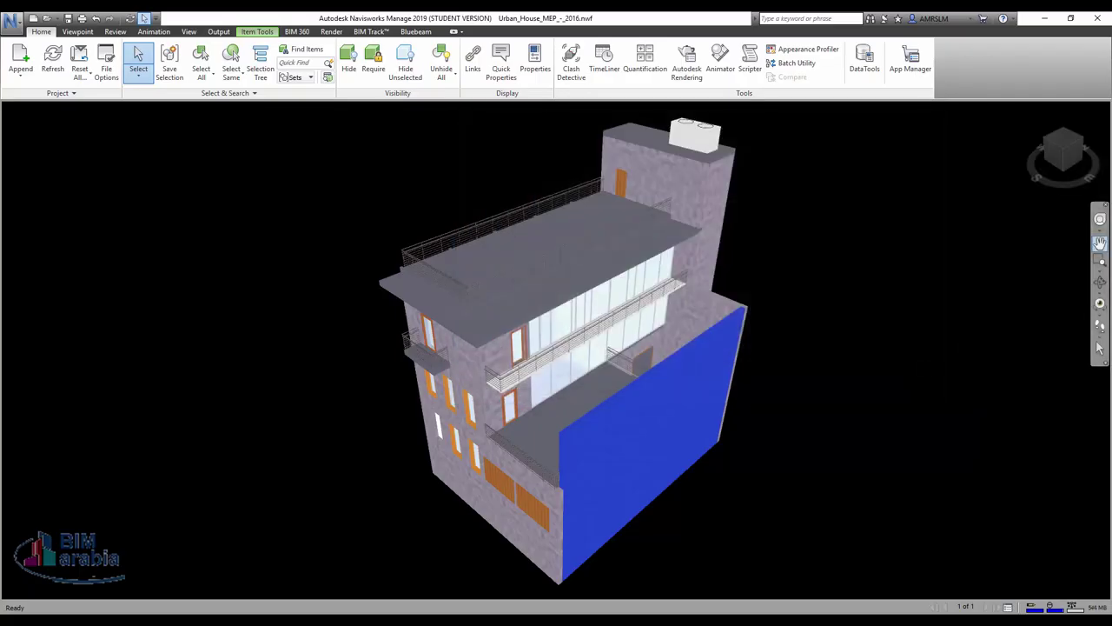
- Use the Full Navigation Wheel to zoom out, recentre and orbit the house, then rewind to a front view
left_click(1101, 221)
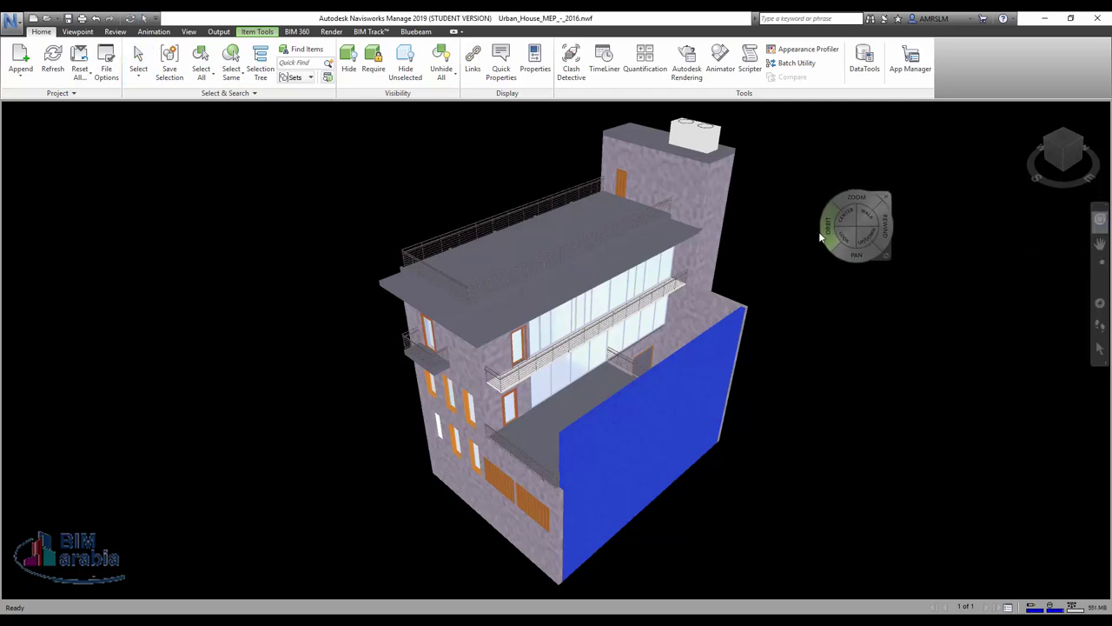
mouse_move(859, 199)
left_mouse_down()
mouse_move(866, 150)
mouse_move(826, 221)
mouse_move(506, 177)
mouse_move(756, 255)
left_mouse_up()
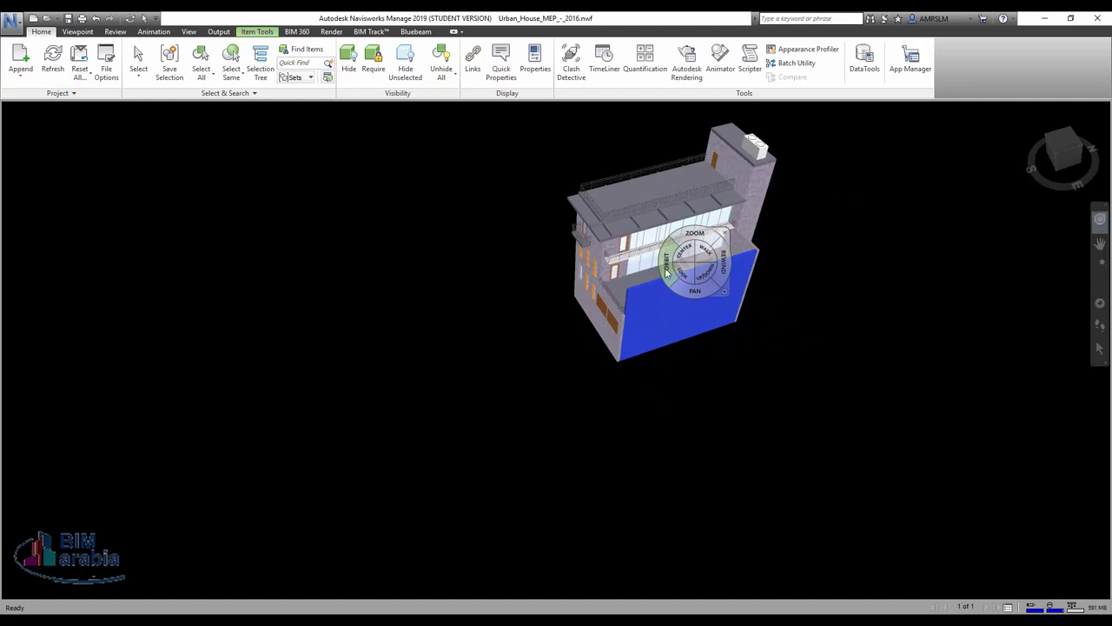
left_click_drag(681, 254, 687, 214)
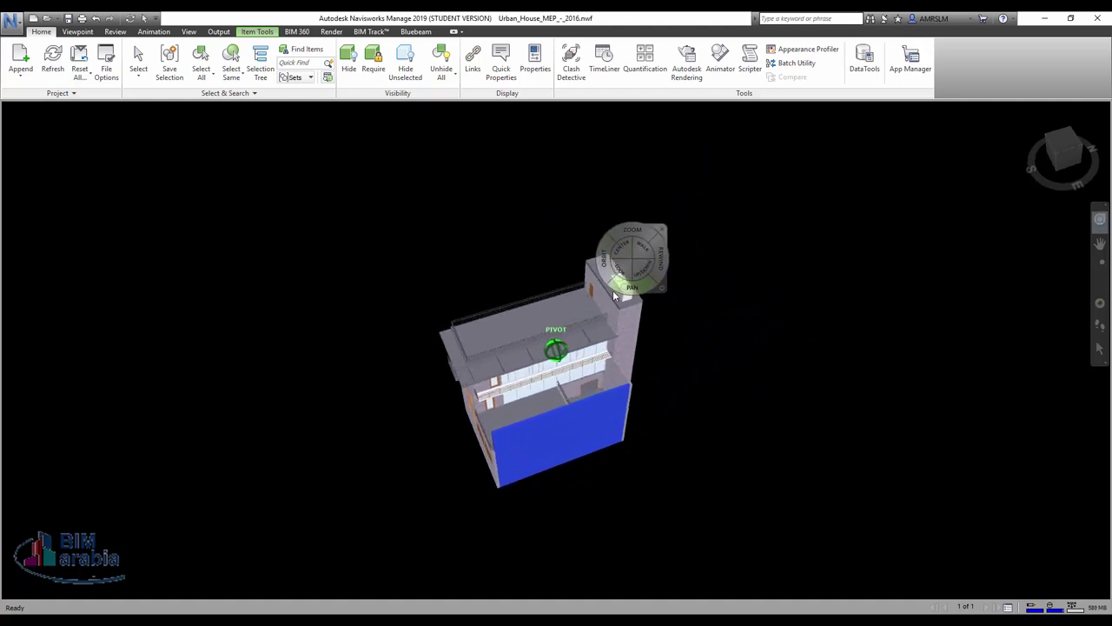
mouse_move(605, 269)
left_mouse_down()
mouse_move(553, 307)
mouse_move(635, 221)
mouse_move(683, 224)
left_mouse_up()
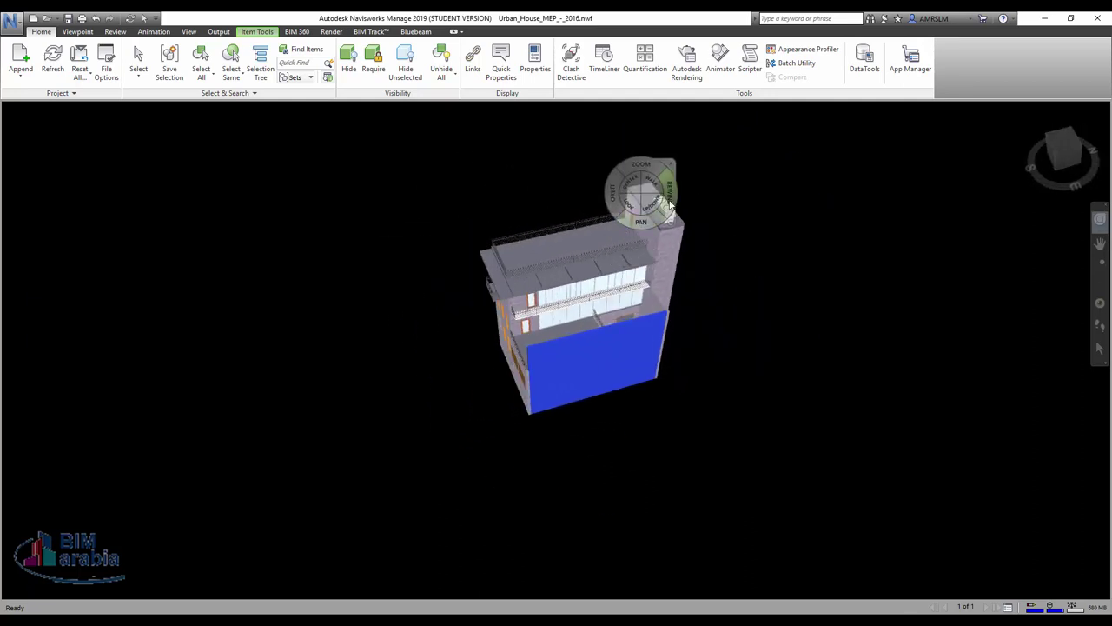
mouse_move(671, 184)
left_mouse_down()
mouse_move(95, 180)
mouse_move(520, 180)
mouse_move(322, 180)
left_mouse_up()
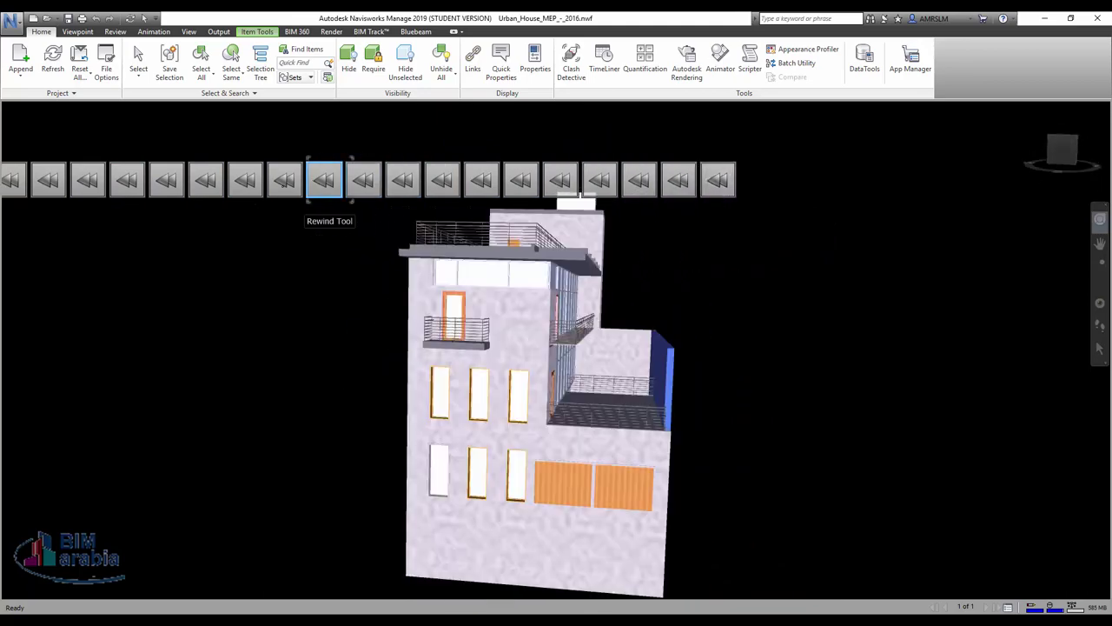
- Rewind and zoom the view, then walk the camera around the house exterior
mouse_move(731, 286)
left_mouse_down()
mouse_move(910, 249)
mouse_move(896, 233)
mouse_move(916, 216)
left_mouse_up()
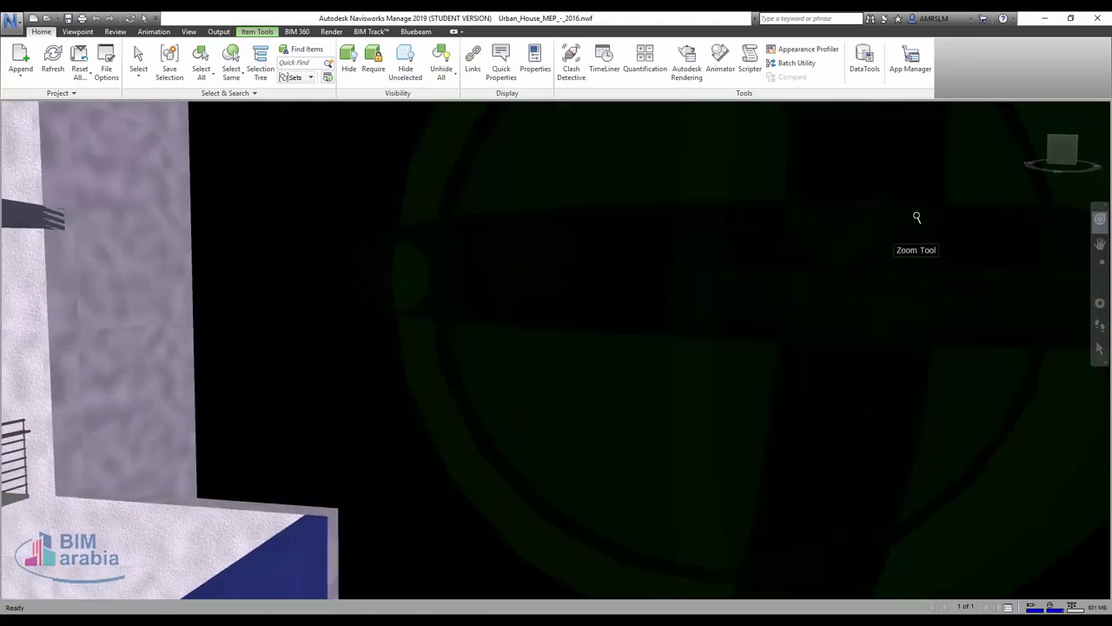
mouse_move(633, 355)
left_mouse_down()
mouse_move(794, 323)
mouse_move(924, 224)
mouse_move(353, 226)
mouse_move(500, 233)
left_mouse_up()
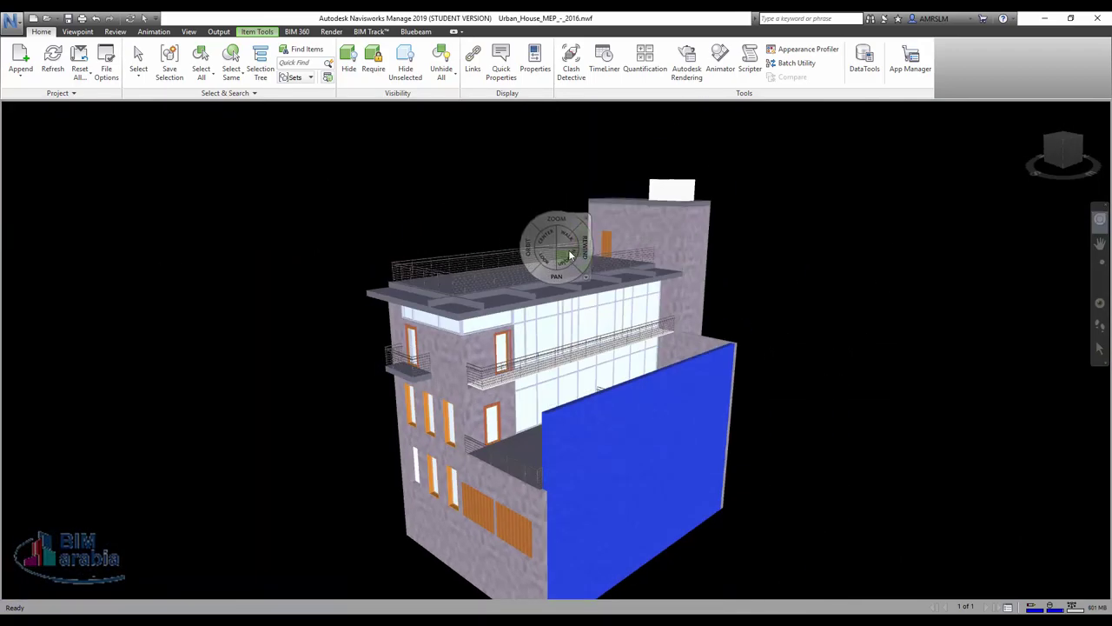
left_click(569, 241)
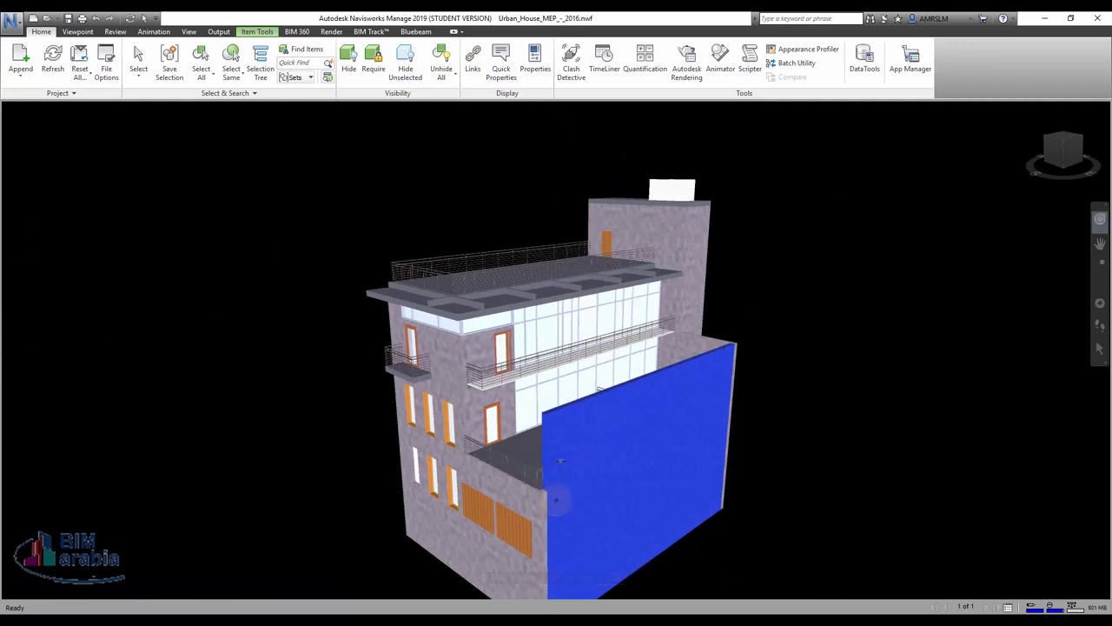
left_click_drag(556, 499, 558, 502)
left_click(562, 567)
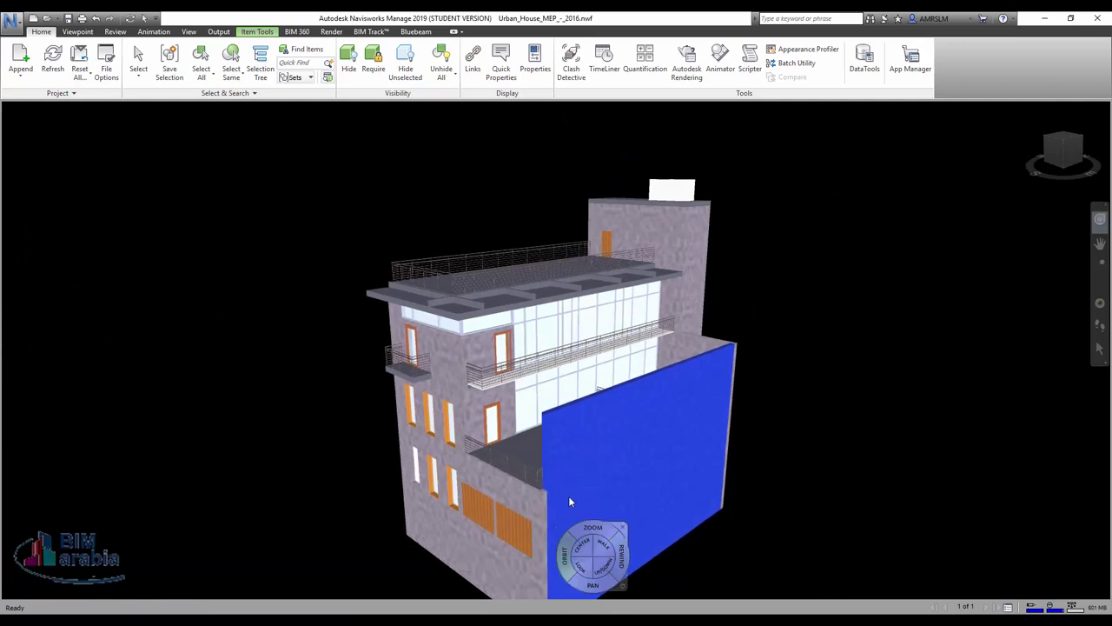
mouse_move(557, 503)
left_mouse_down()
mouse_move(549, 498)
mouse_move(584, 479)
mouse_move(590, 489)
mouse_move(600, 117)
left_mouse_up()
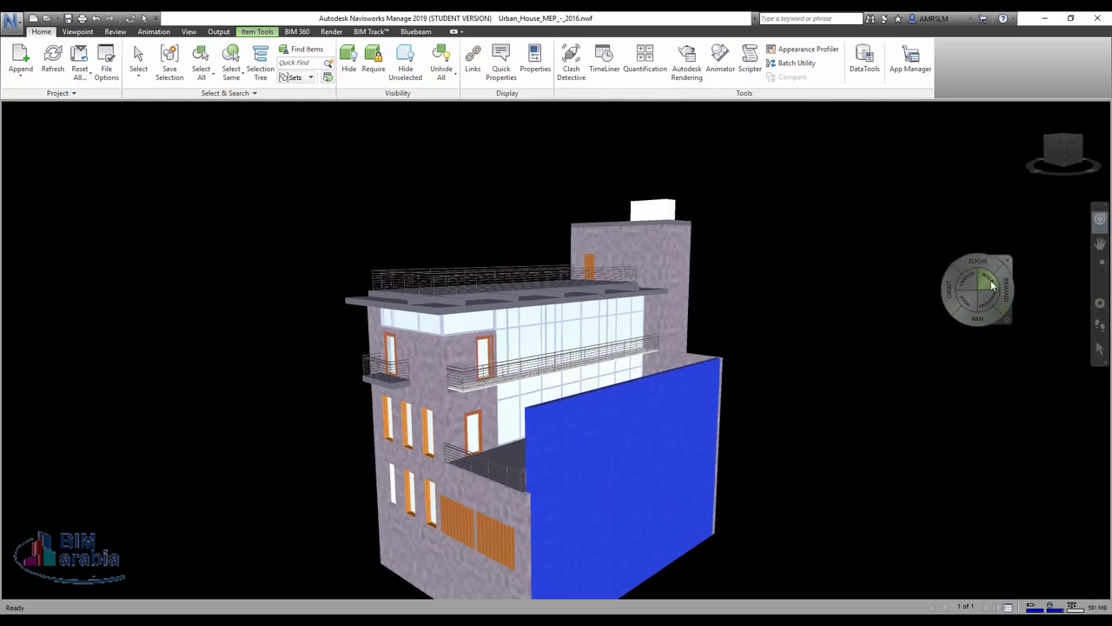
- Switch the ViewCube camera to orthographic projection
left_click(1005, 261)
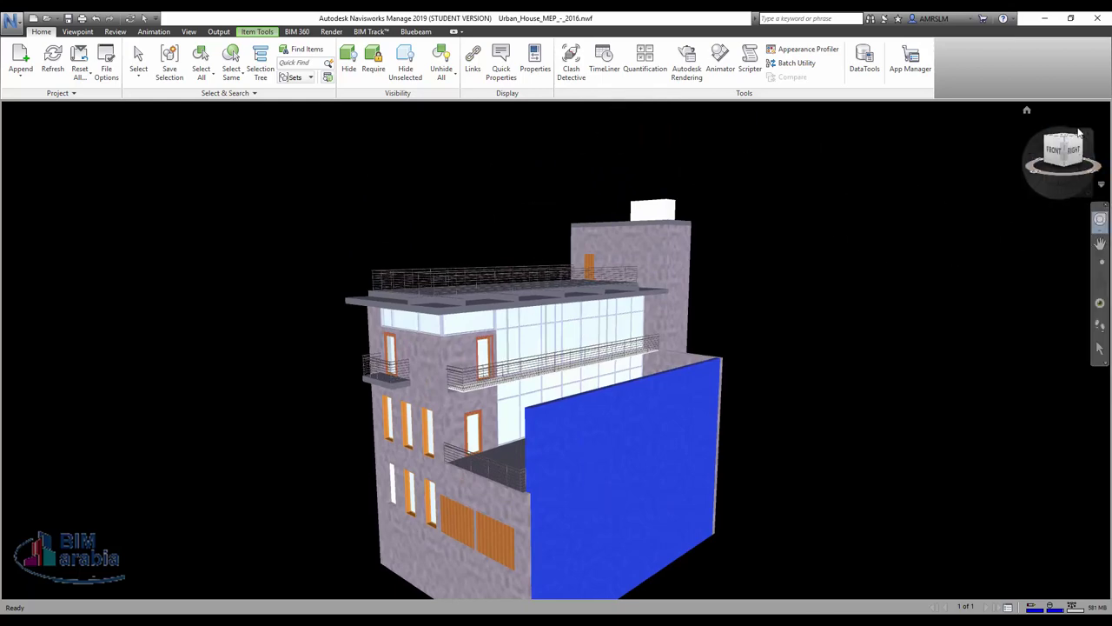
right_click(1061, 137)
left_click(978, 171)
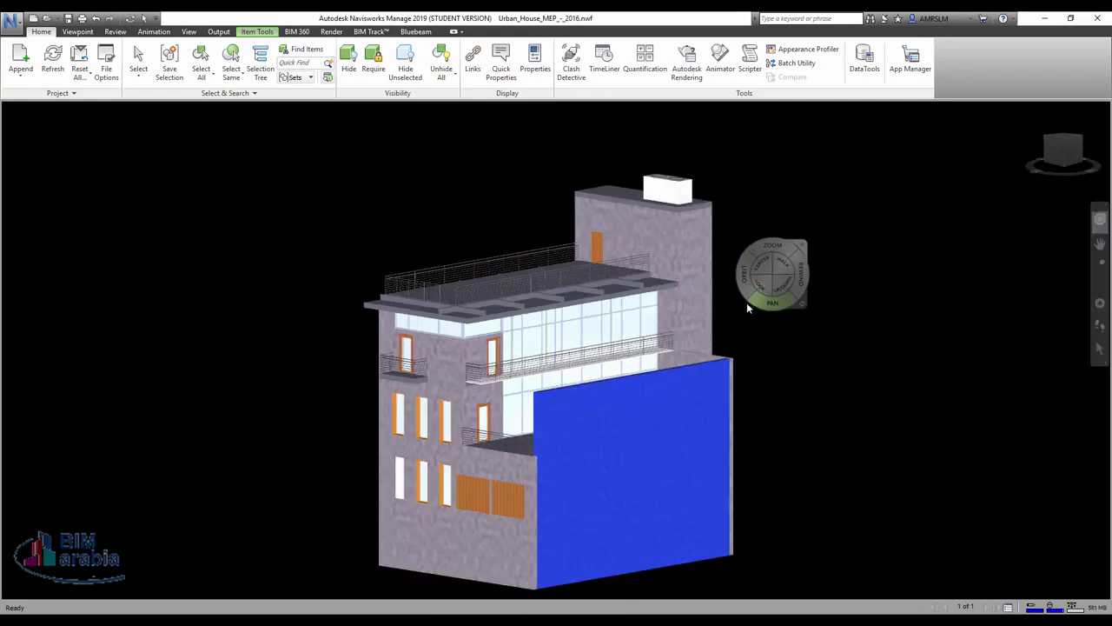
- Walk the camera up to the glass curtain wall and balcony railing, showing the Viewpoint tab
mouse_move(775, 269)
left_mouse_down()
mouse_move(568, 458)
mouse_move(508, 385)
left_mouse_up()
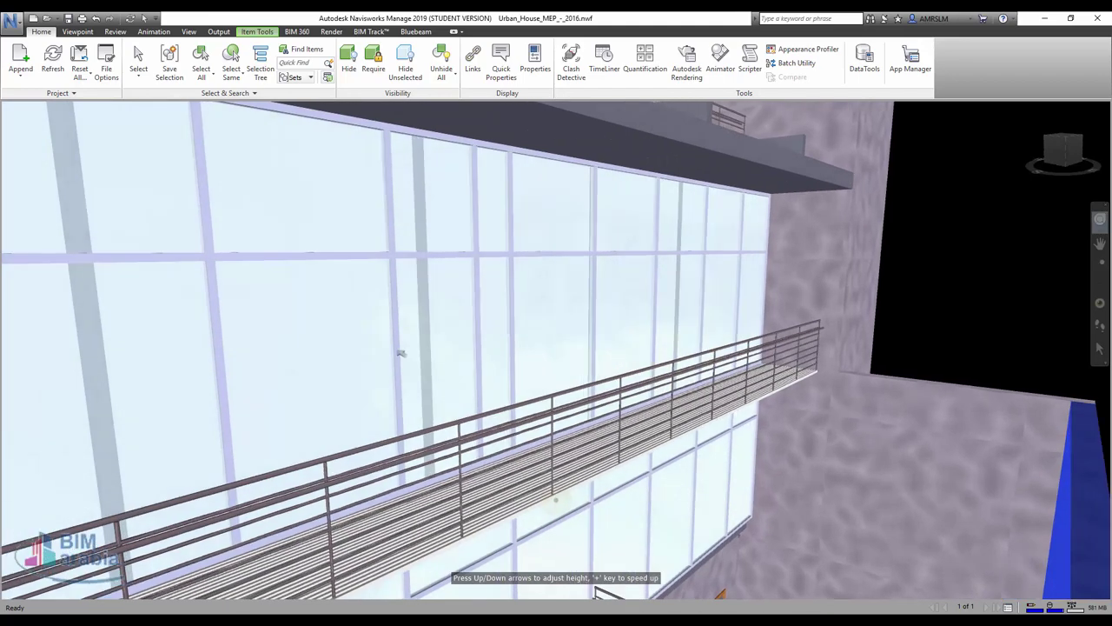
mouse_move(555, 500)
left_mouse_down()
mouse_move(427, 346)
mouse_move(509, 348)
mouse_move(544, 332)
mouse_move(479, 318)
left_mouse_up()
left_click(78, 32)
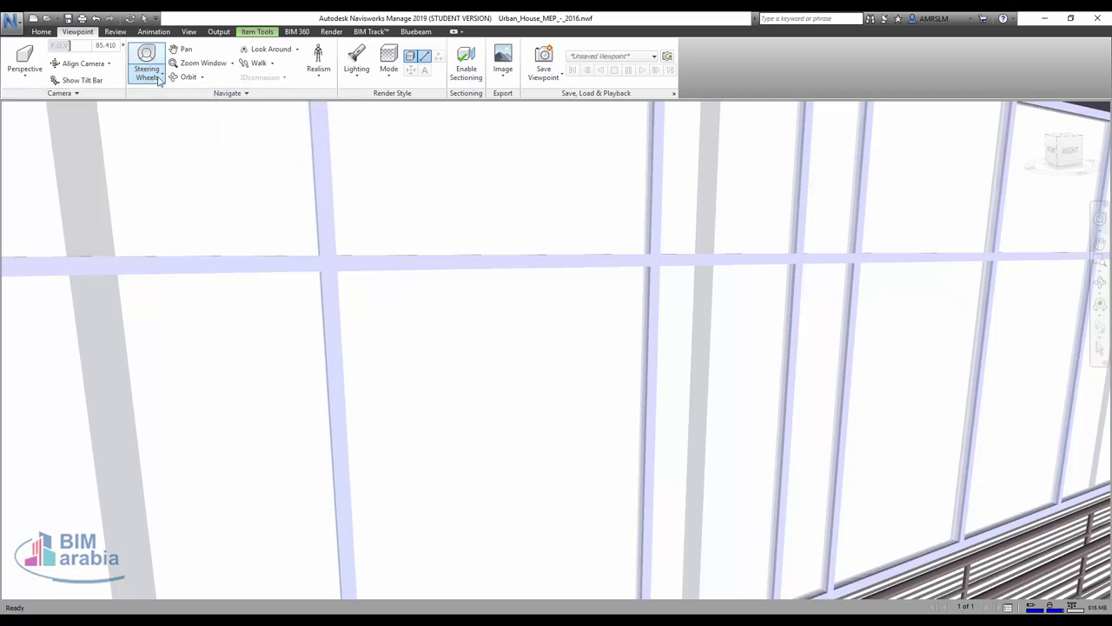
- Zoom Window over the glazing, then scroll out until the upper floors, stair tower and blue wall show
left_click(159, 78)
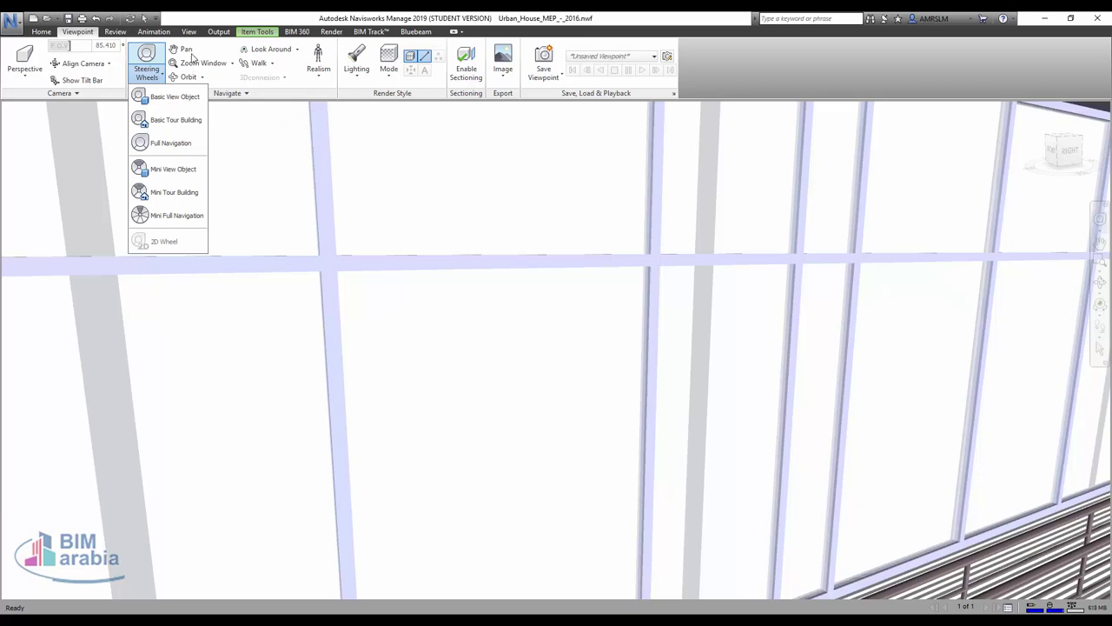
left_click(200, 63)
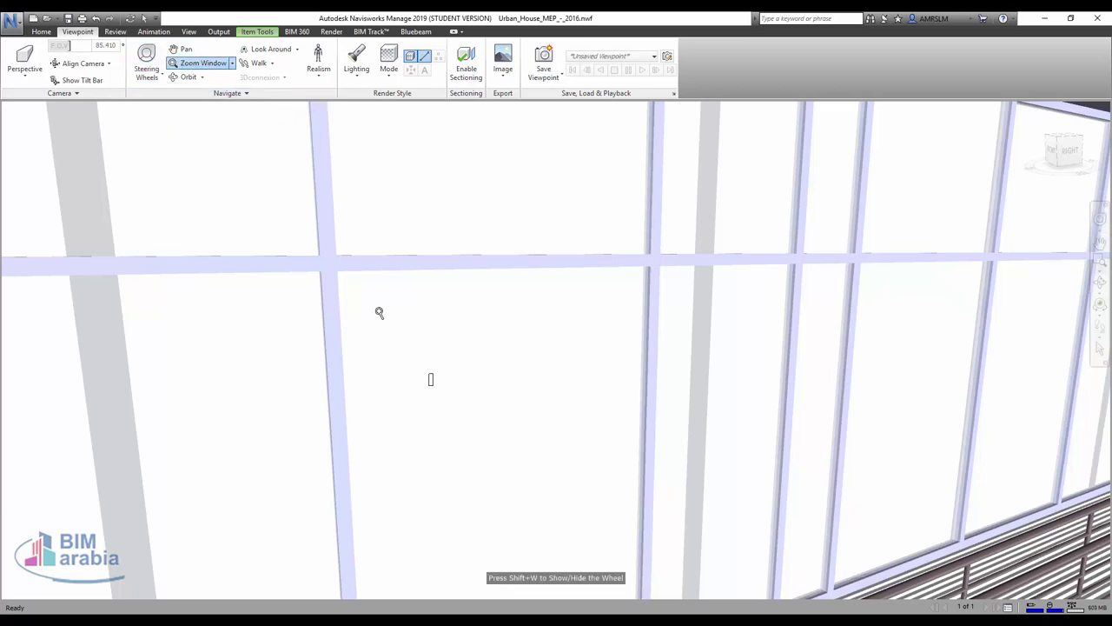
left_click_drag(431, 383, 70, 136)
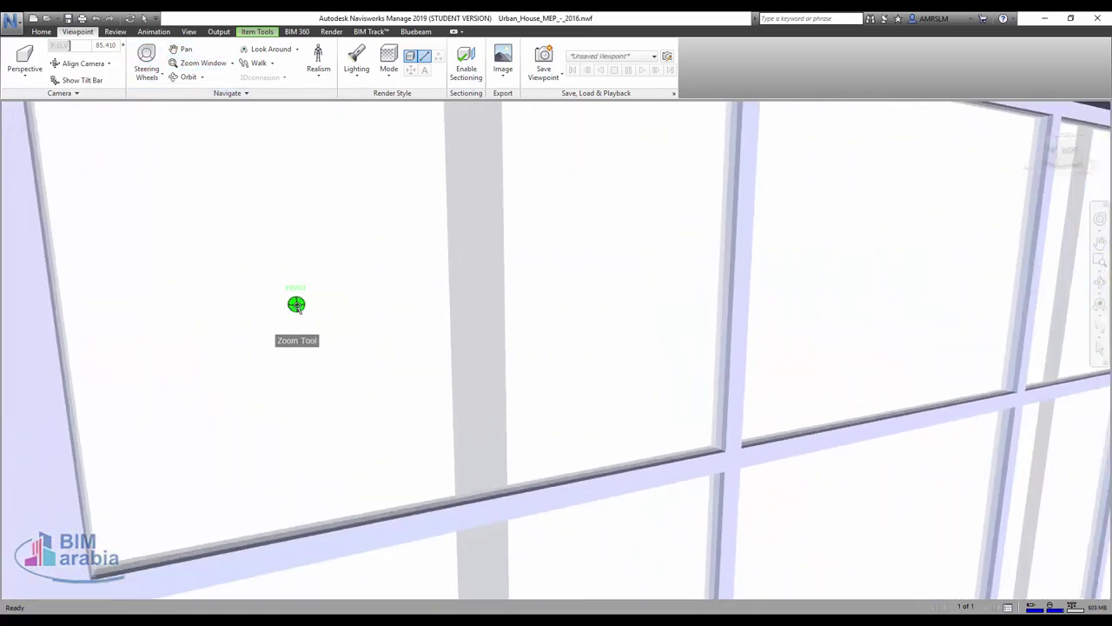
scroll(296, 304, "down", 3)
scroll(296, 305, "down", 4)
scroll(300, 309, "down", 3)
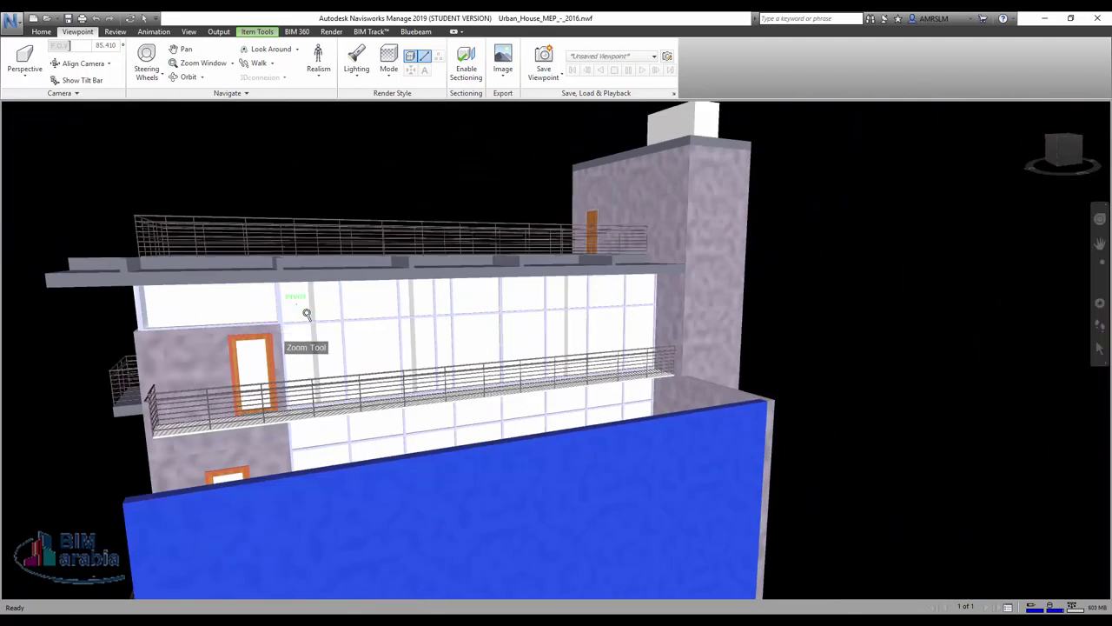
scroll(304, 314, "down", 3)
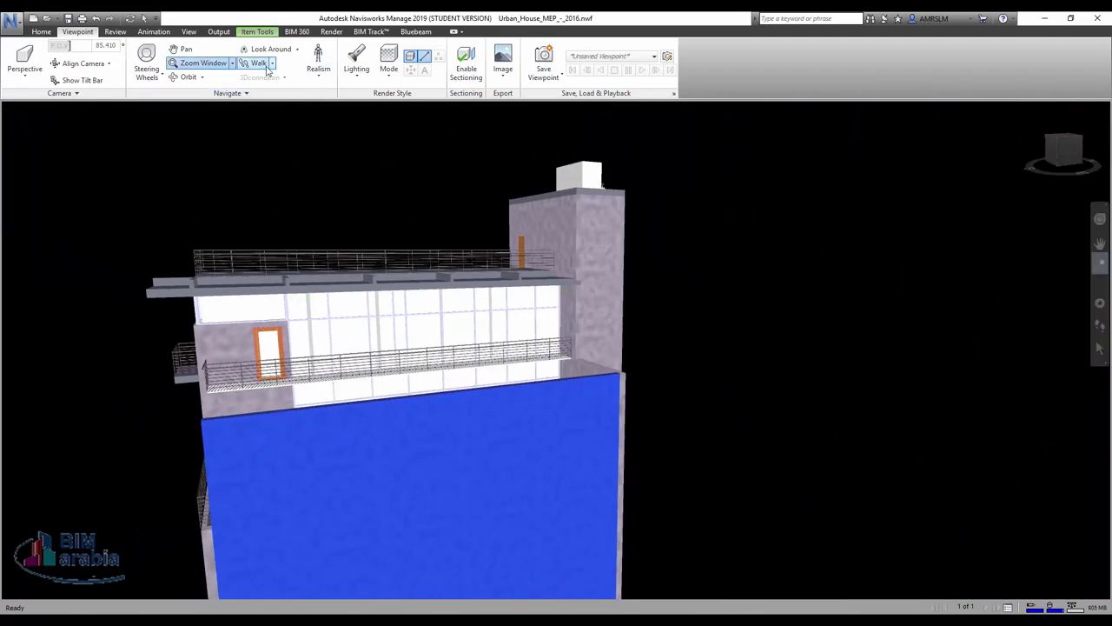
- Turn on the Third Person avatar, zoom in, and walk it onto the upper balcony
left_click(320, 77)
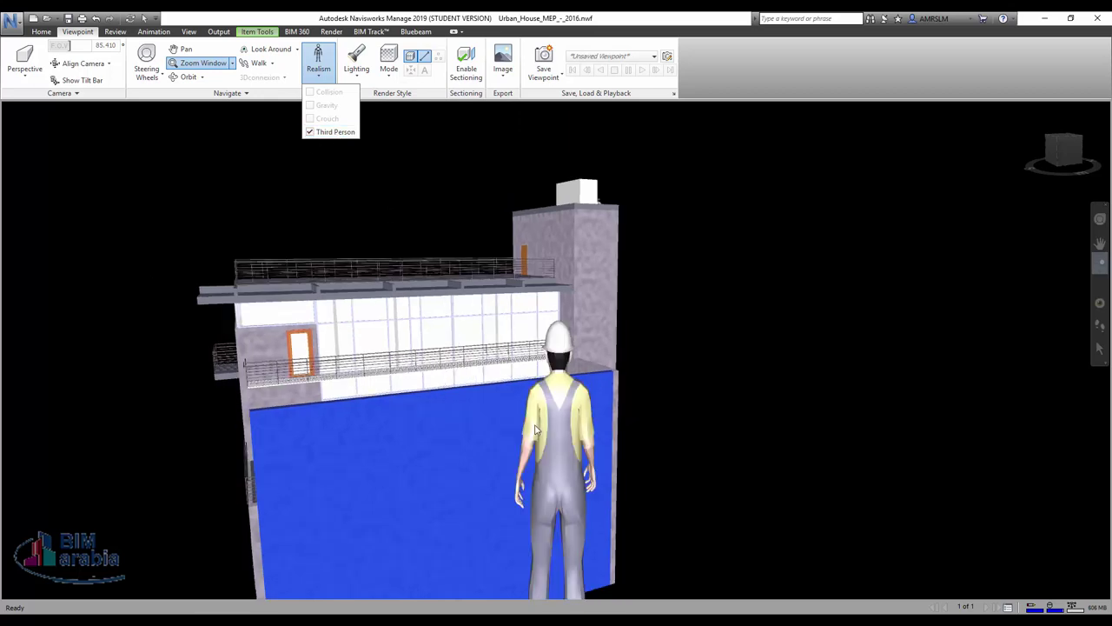
left_click(560, 428)
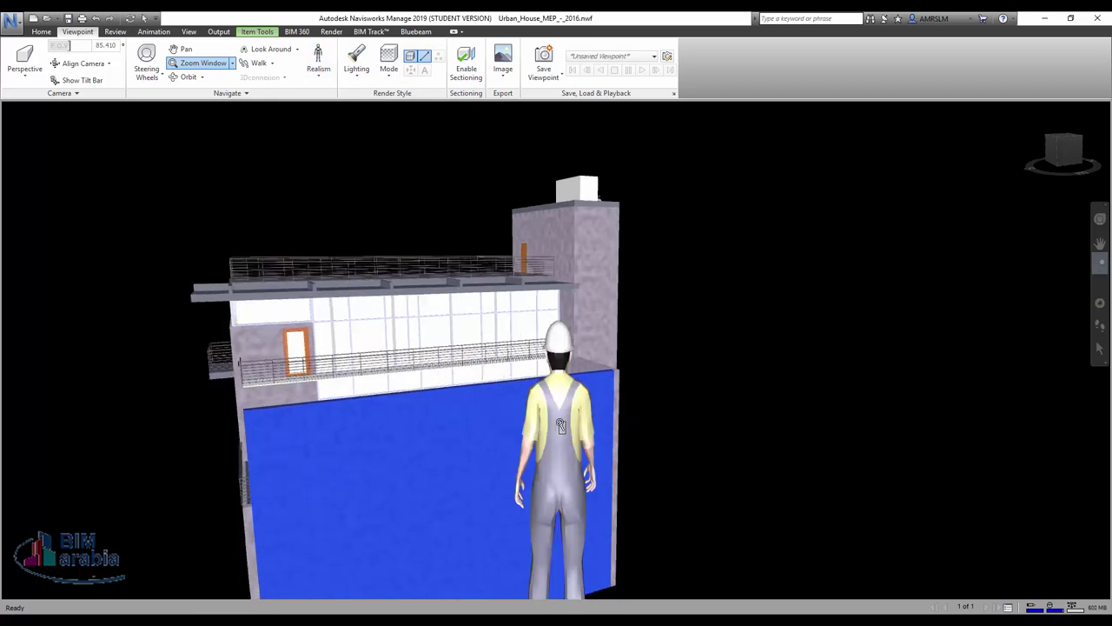
left_click_drag(562, 424, 549, 398)
scroll(549, 398, "down", 5)
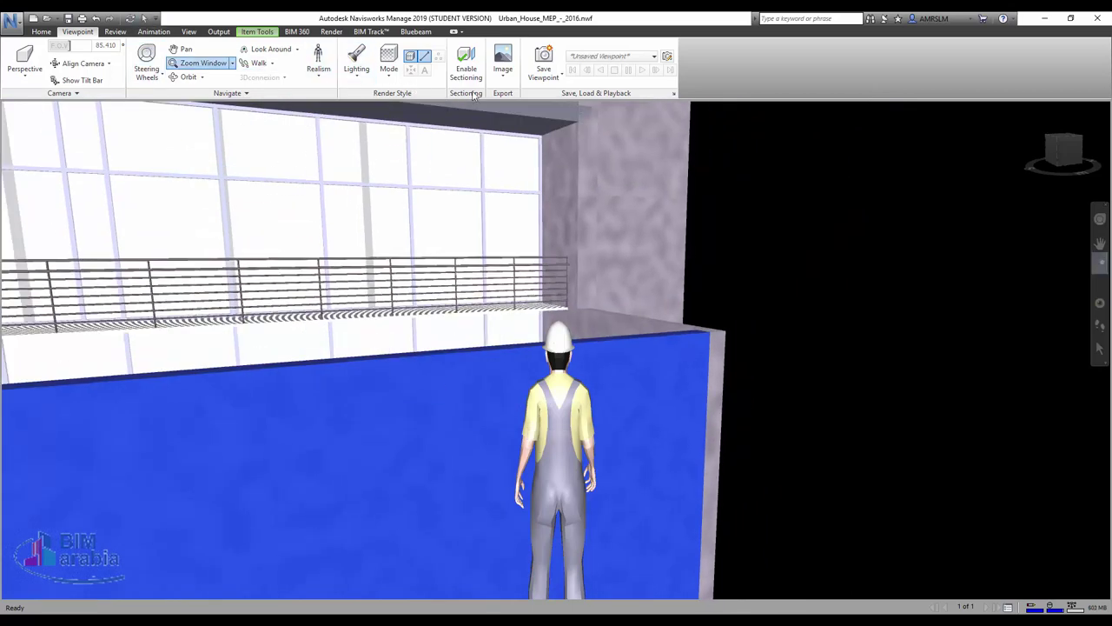
left_click(1098, 221)
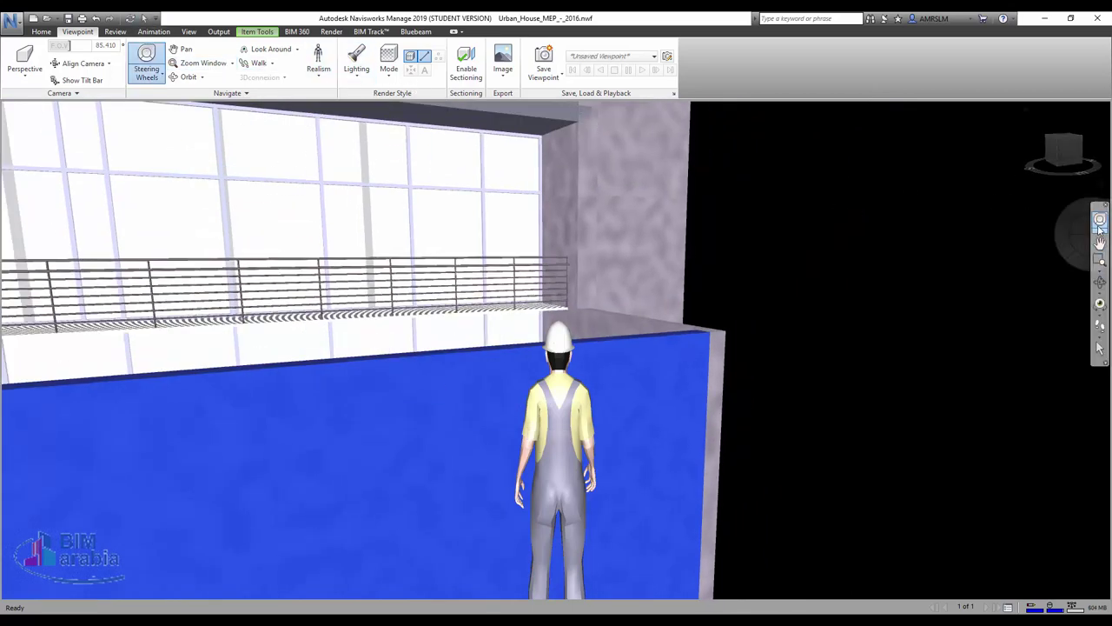
mouse_move(835, 272)
left_mouse_down()
mouse_move(423, 437)
mouse_move(408, 194)
mouse_move(441, 473)
left_mouse_up()
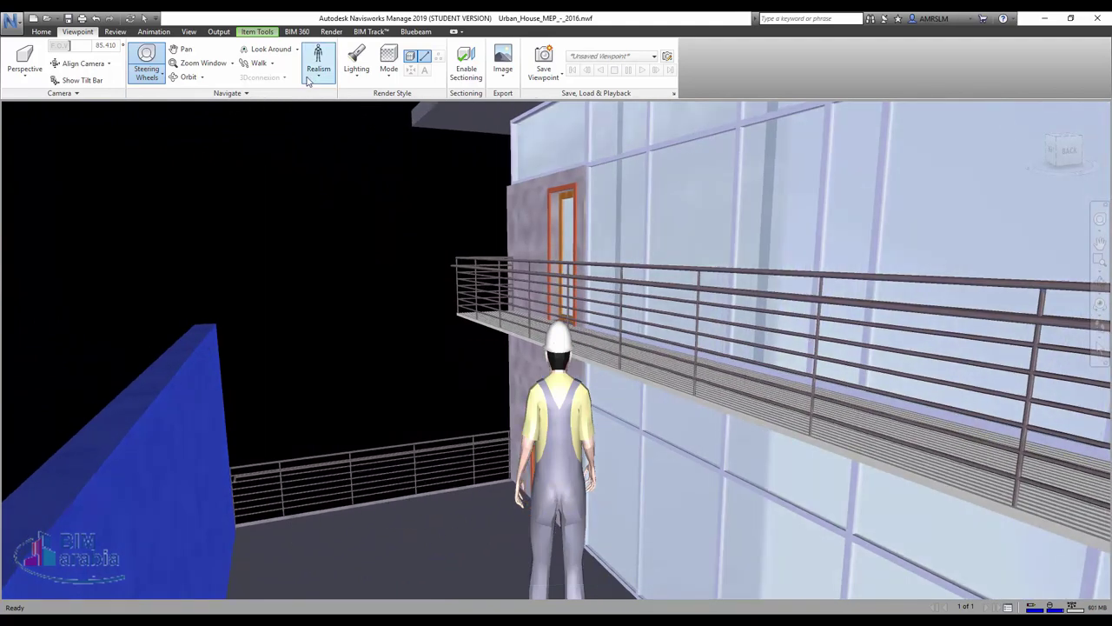
- Walk the avatar along the balcony past the door to face the glass wall, then enable Crouch
left_click(308, 78)
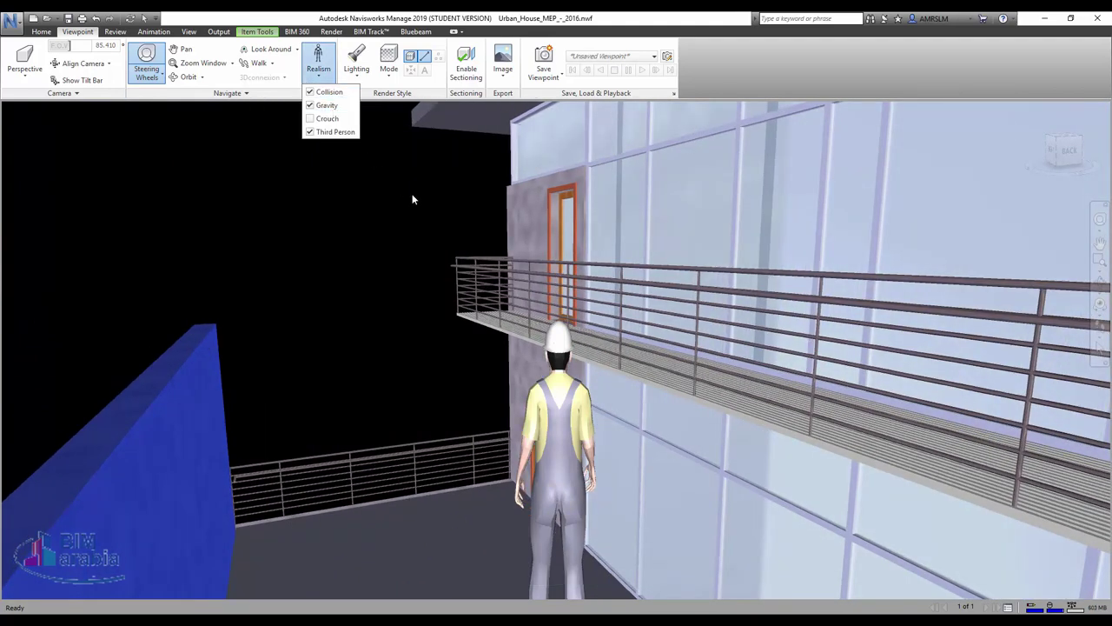
left_click(552, 492)
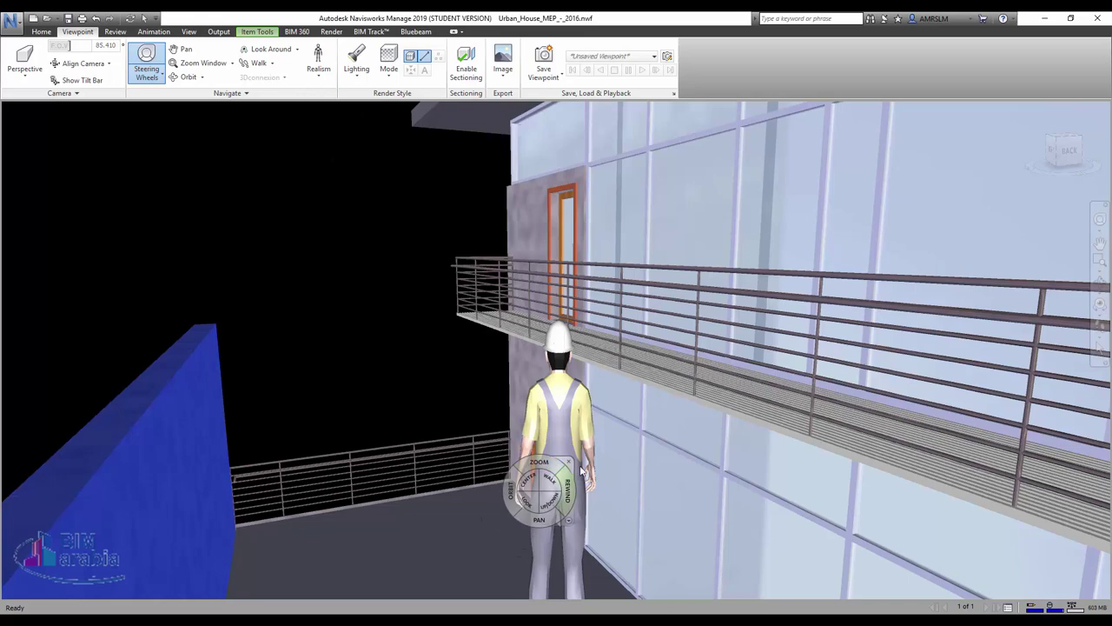
left_click_drag(567, 483, 552, 443)
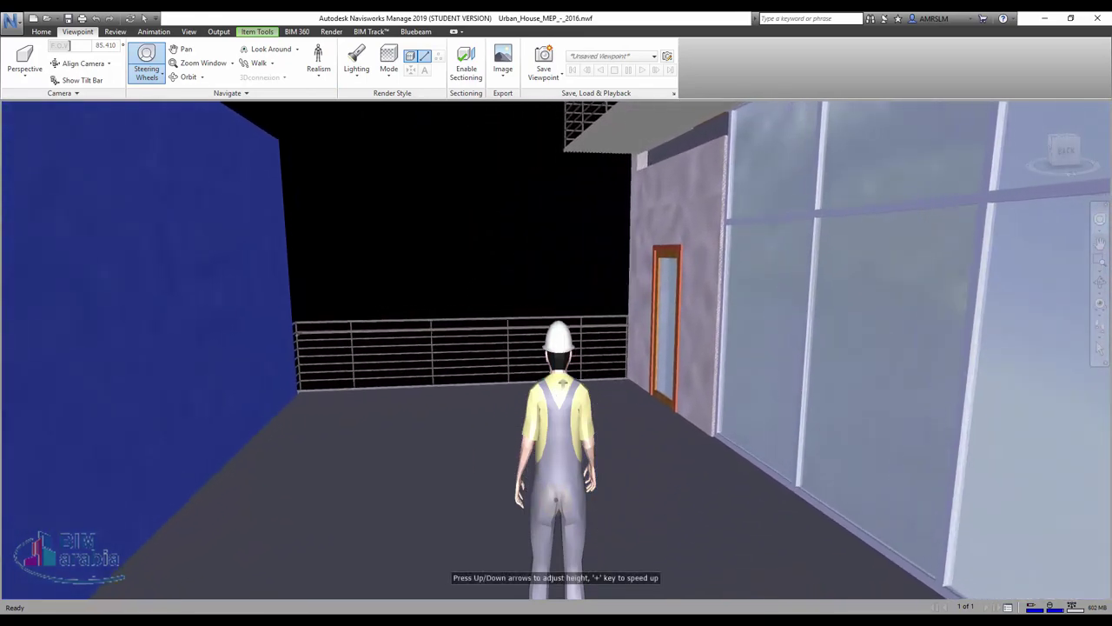
mouse_move(561, 381)
left_mouse_down()
mouse_move(615, 346)
mouse_move(766, 331)
mouse_move(956, 357)
mouse_move(260, 318)
left_mouse_up()
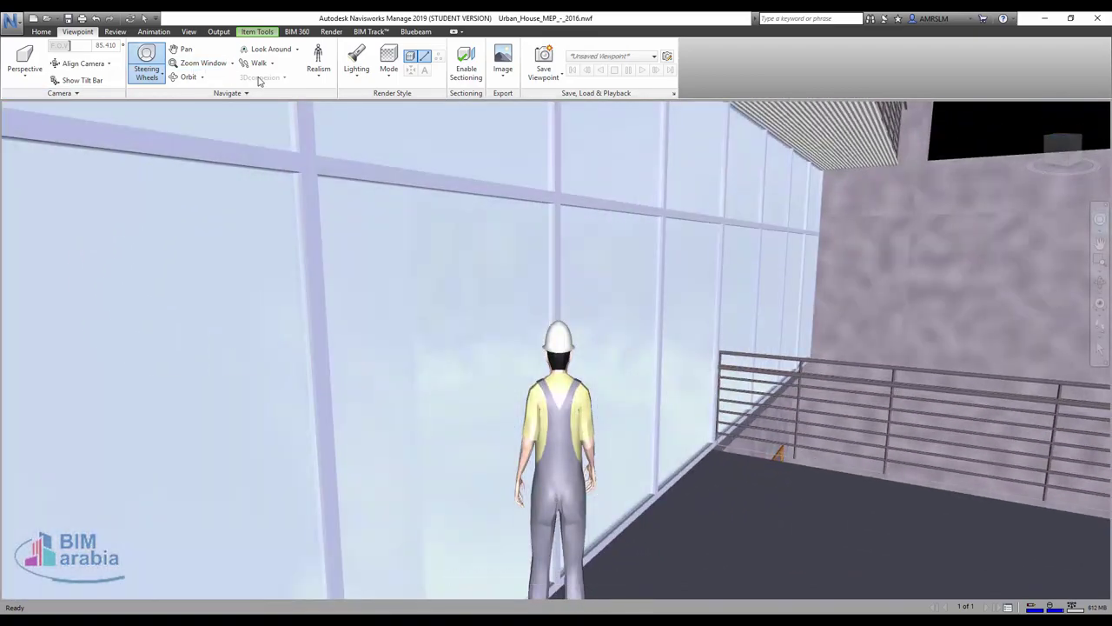
left_click(320, 77)
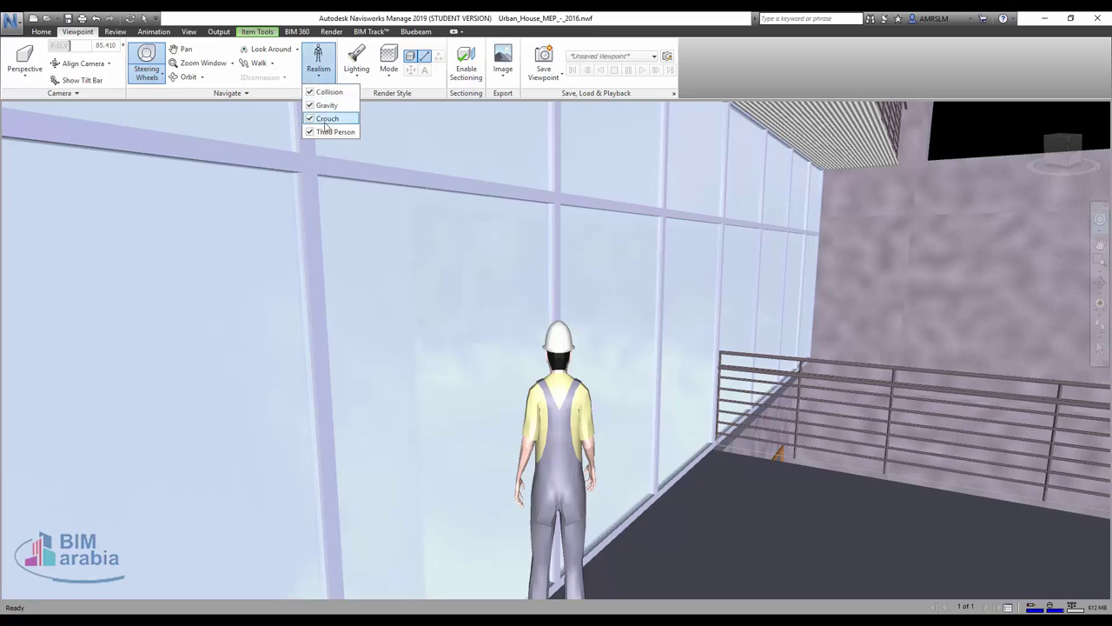
left_click(325, 119)
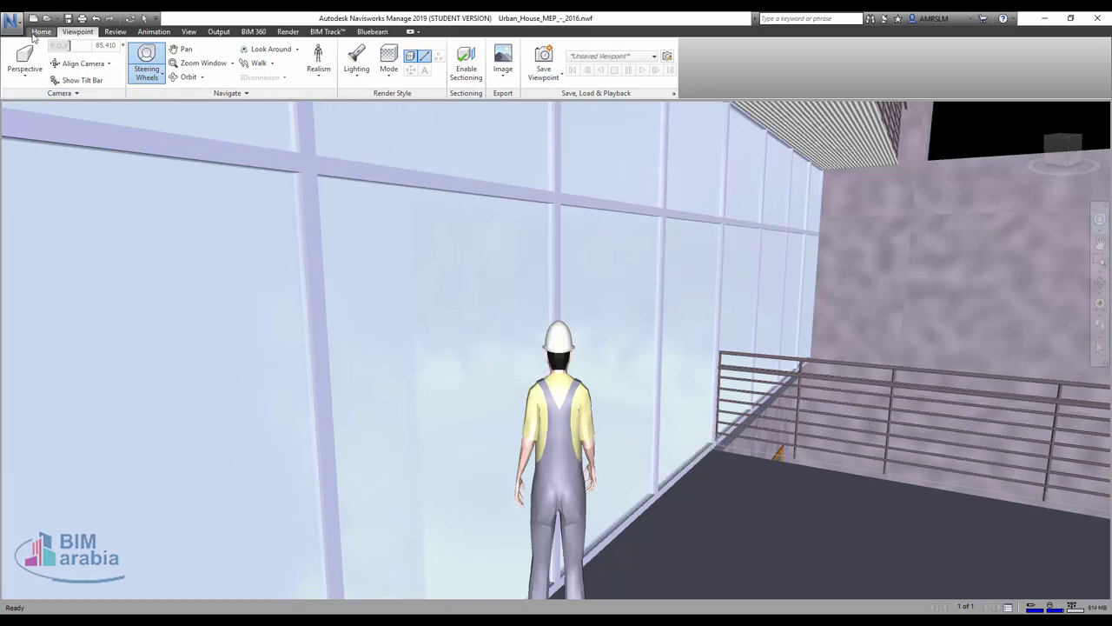
- On the Home tab, browse the Append, Select and Select All options, then open the Selection Tree
left_click(40, 32)
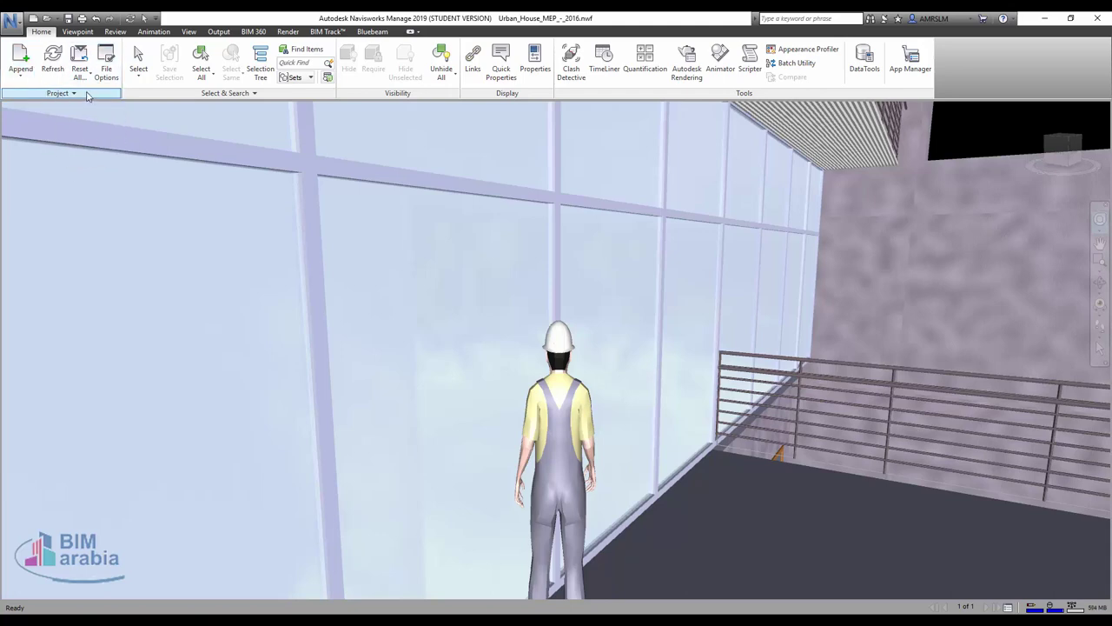
left_click(23, 81)
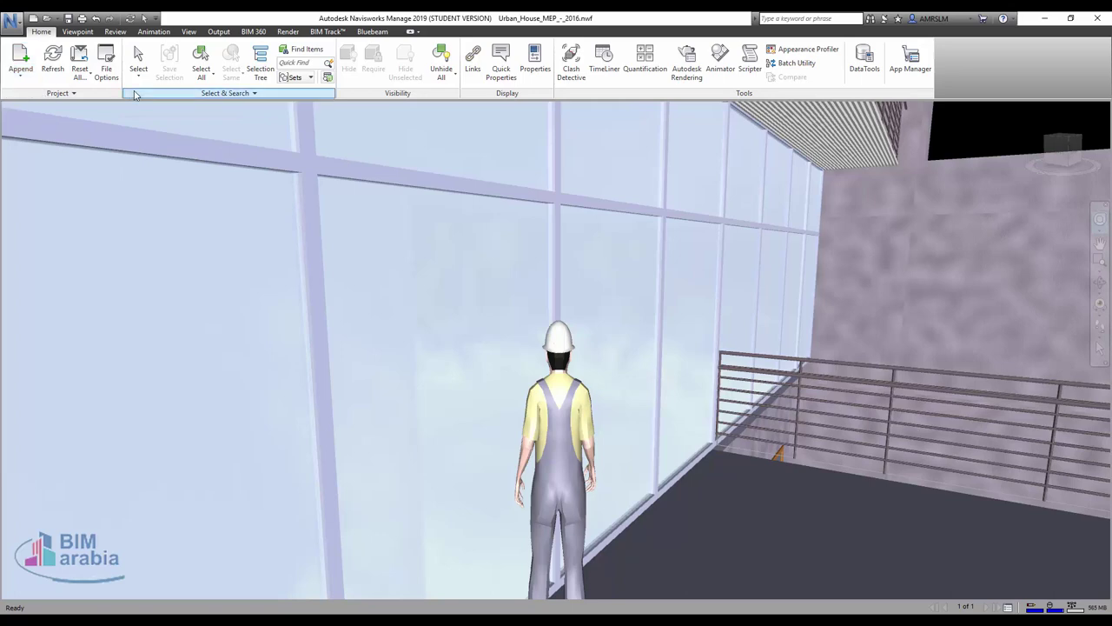
left_click(135, 94)
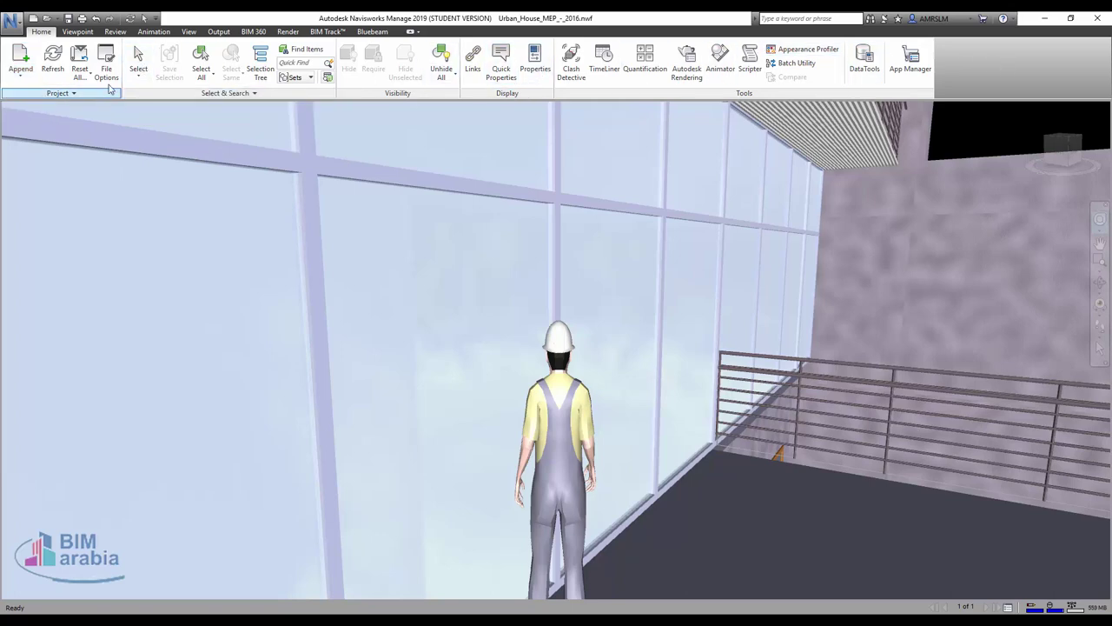
left_click(139, 75)
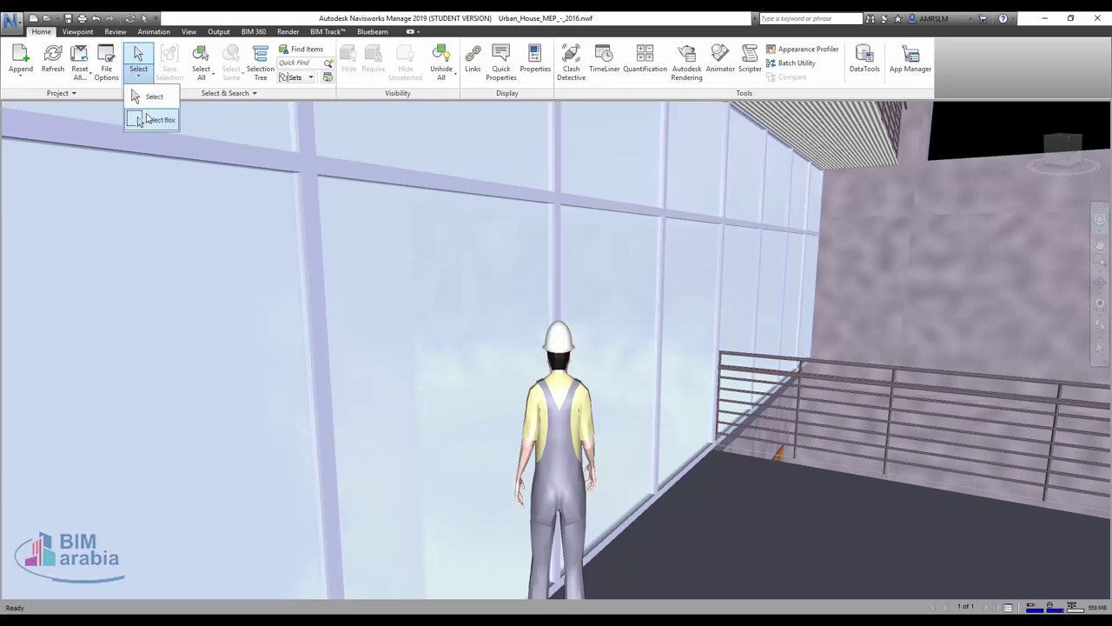
left_click(143, 58)
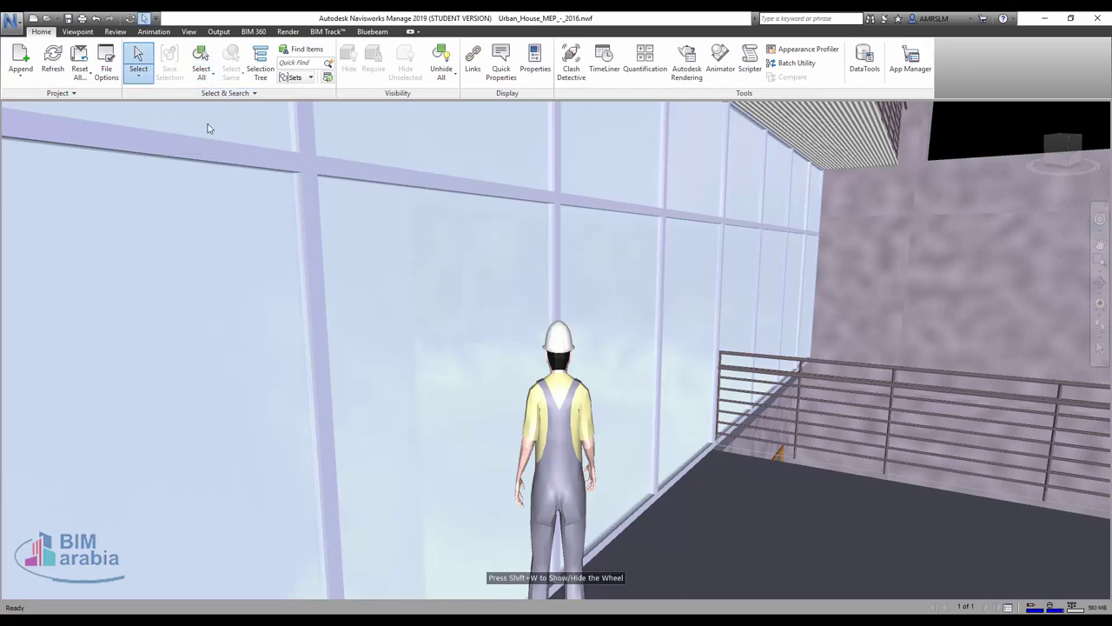
left_click(204, 74)
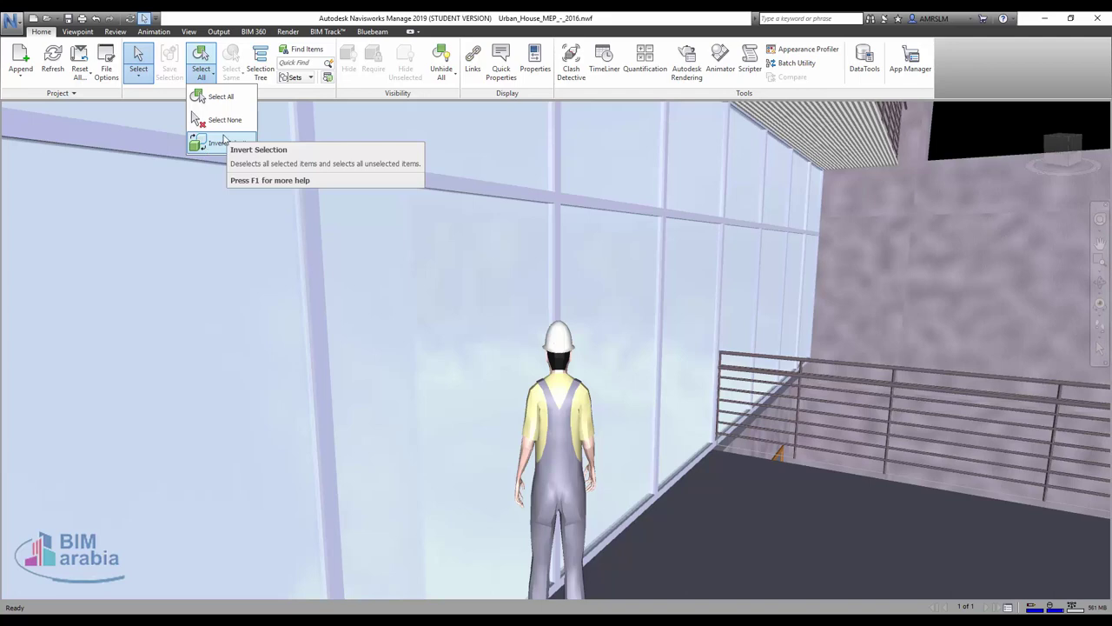
left_click(260, 63)
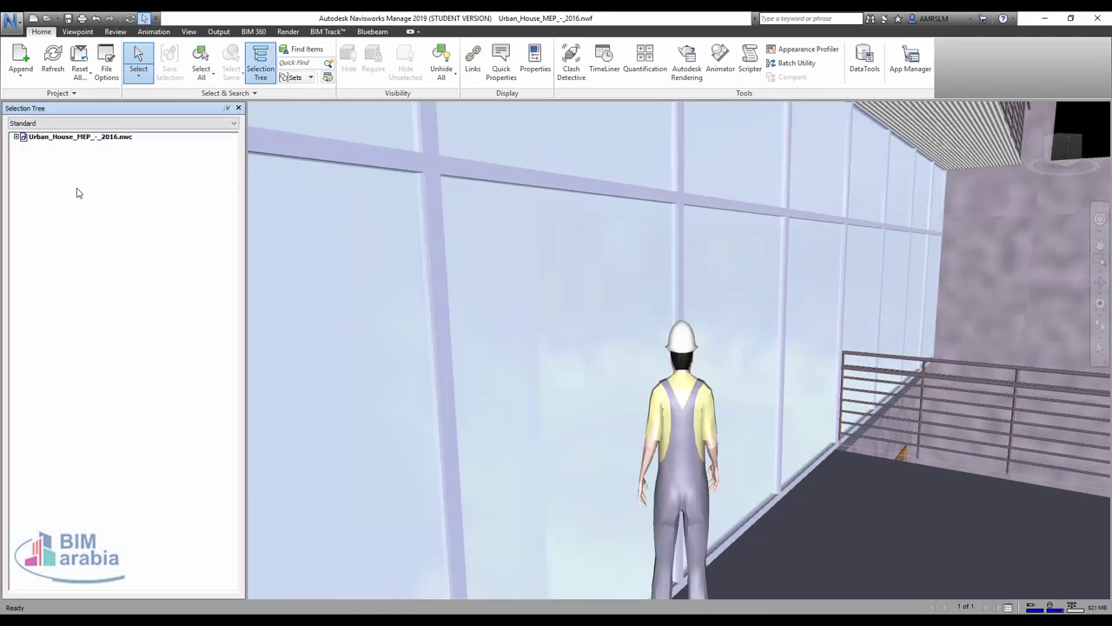
- Expand the model in the Selection Tree and select the Floors, Doors and Center line categories
left_click(17, 137)
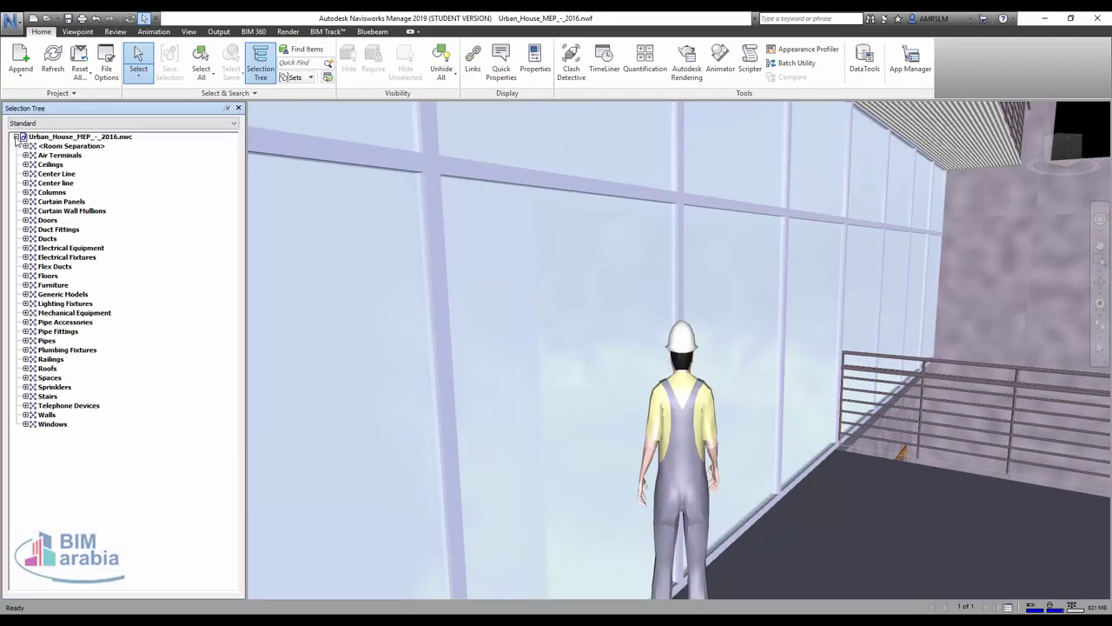
left_click(48, 275)
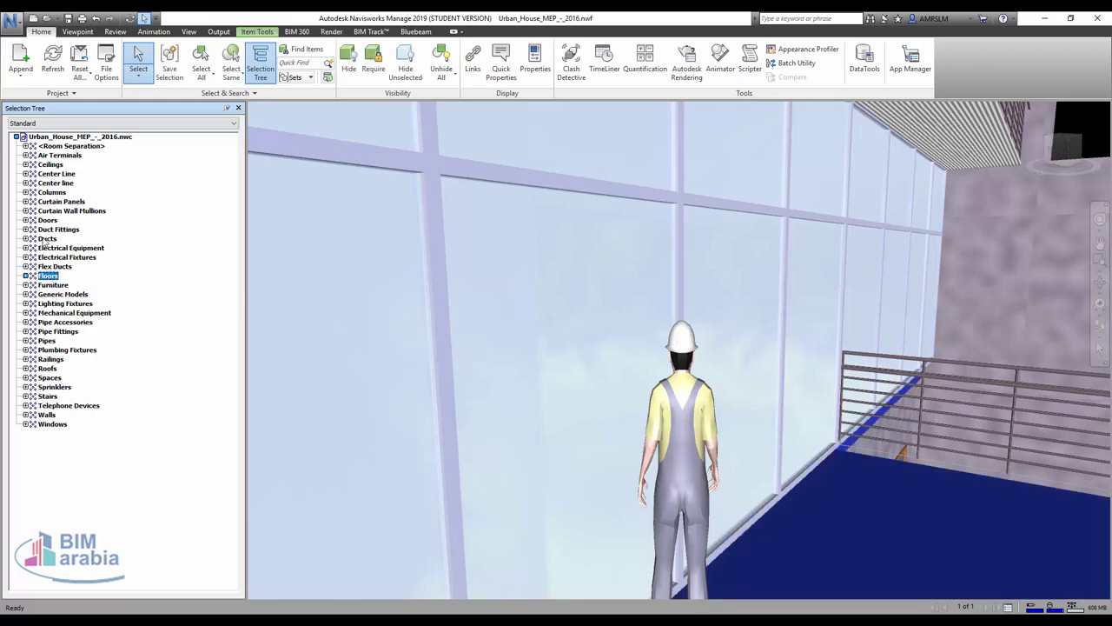
left_click(45, 239)
left_click(48, 220)
key("Escape")
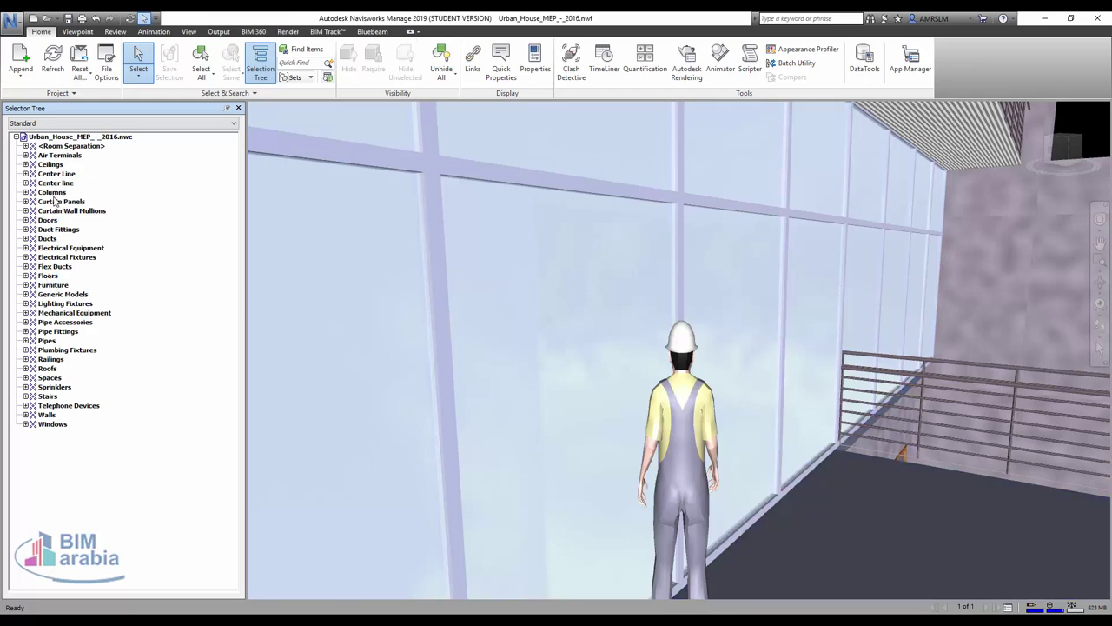
left_click(54, 184)
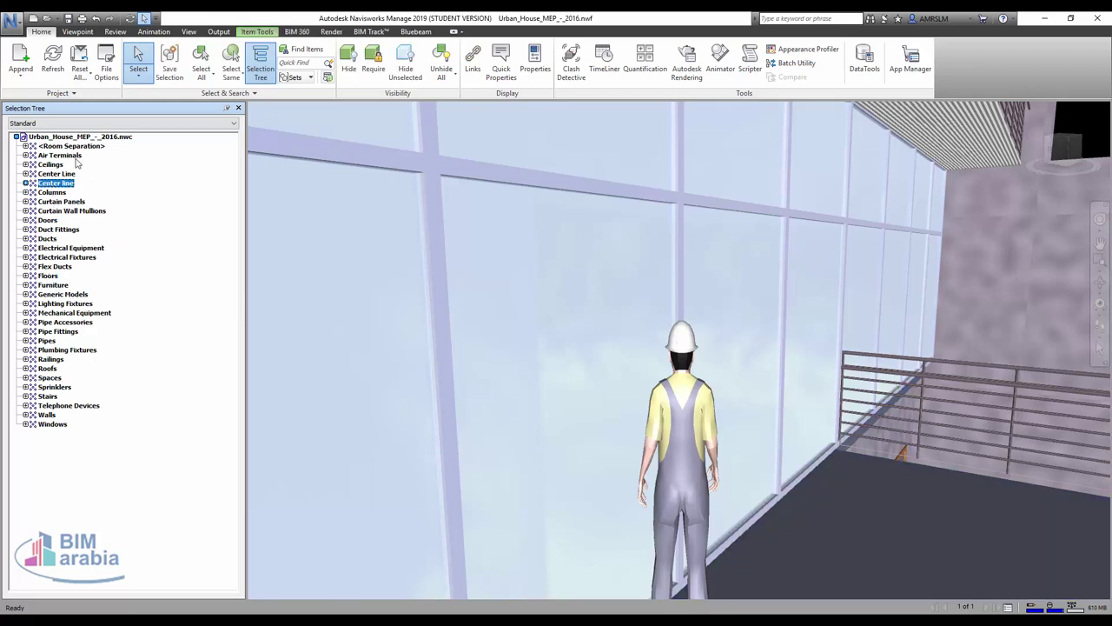
- Switch the tree display through Compact, Properties and Standard, then close the Selection Tree
left_click(231, 123)
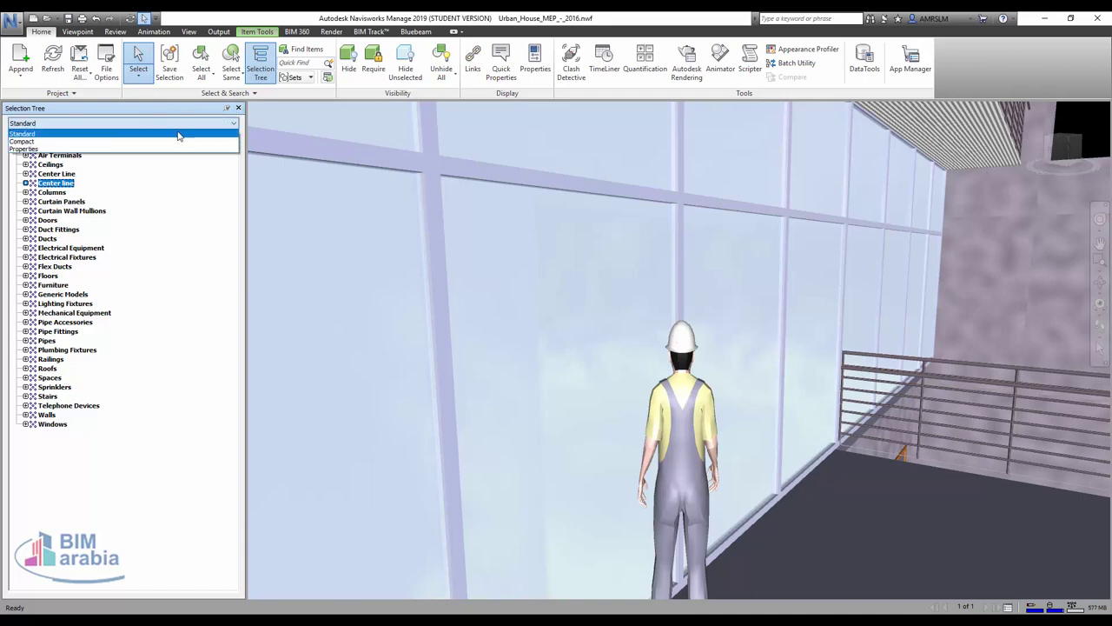
left_click(98, 141)
left_click(75, 136)
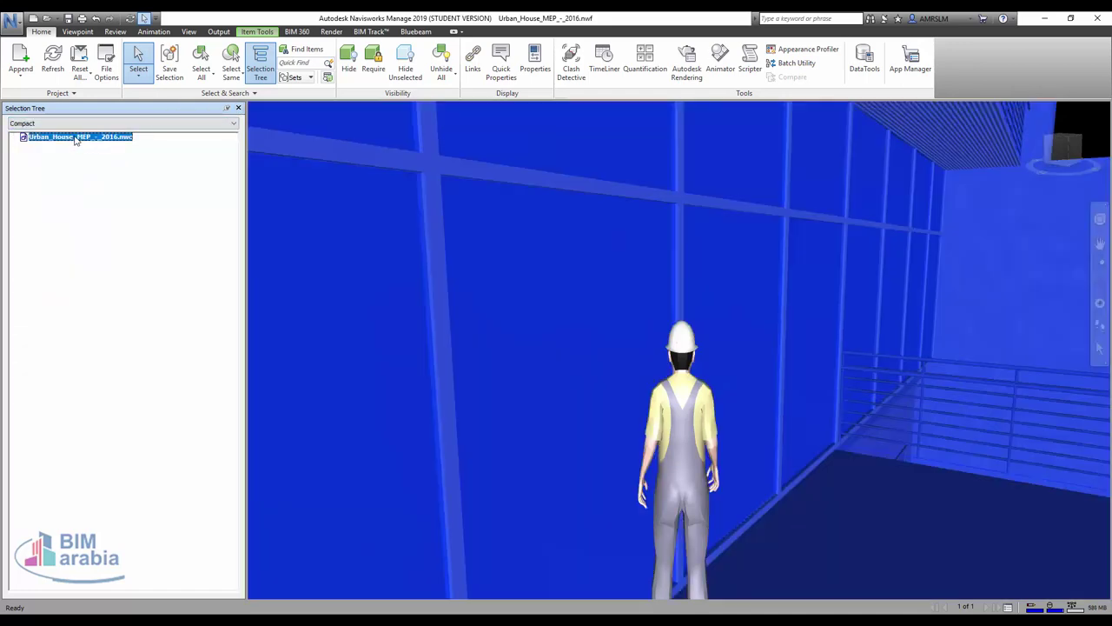
left_click(80, 124)
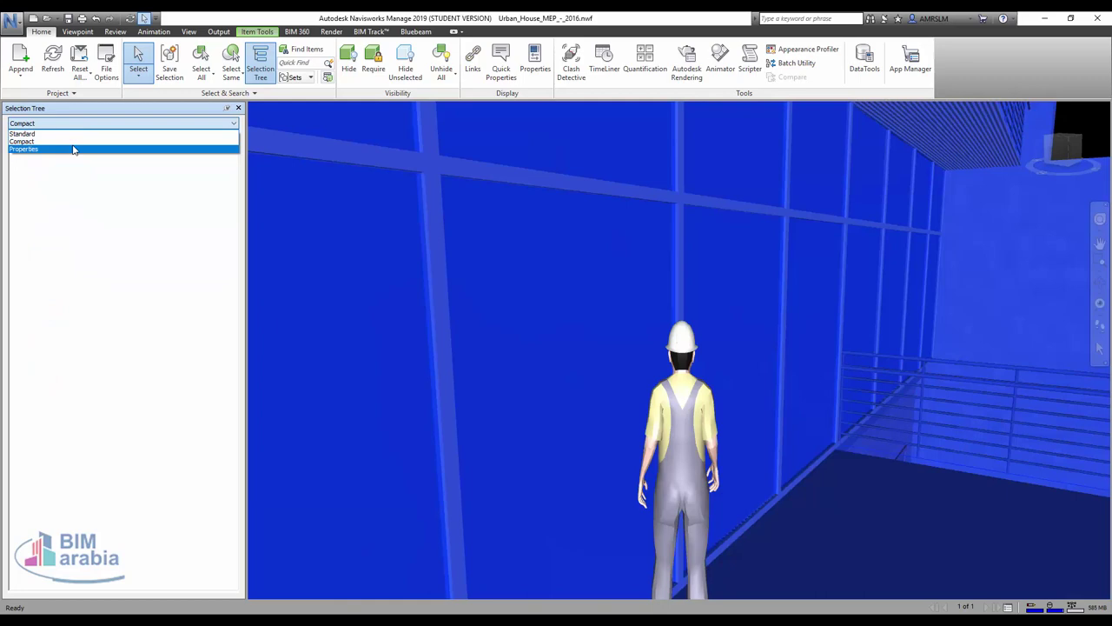
left_click(73, 150)
scroll(57, 334, "up", 7)
scroll(54, 348, "up", 7)
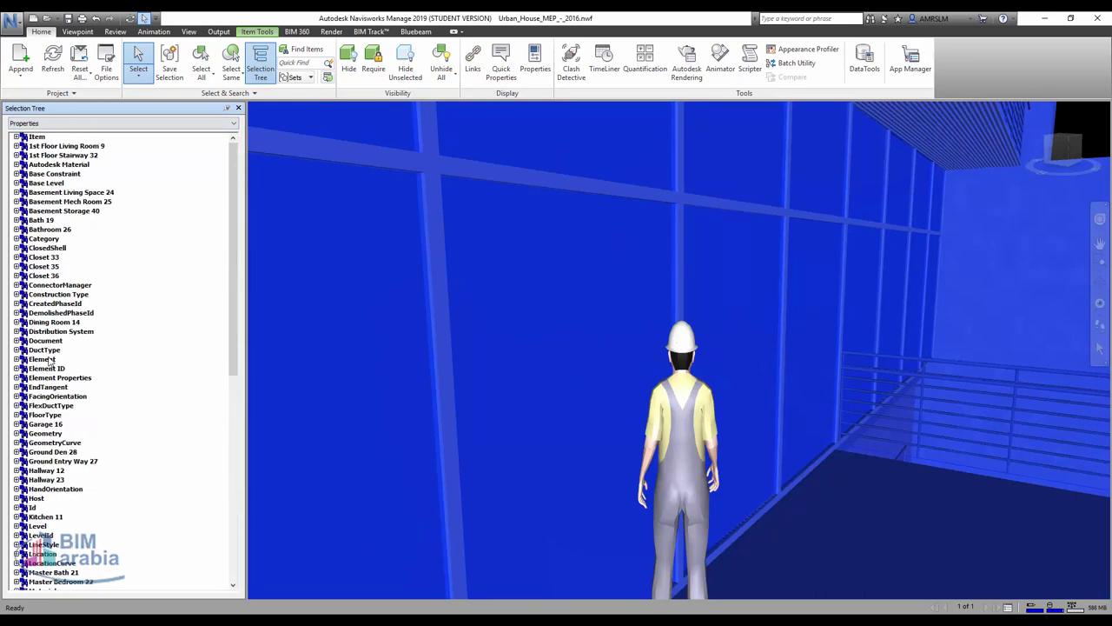
left_click(143, 123)
left_click(143, 132)
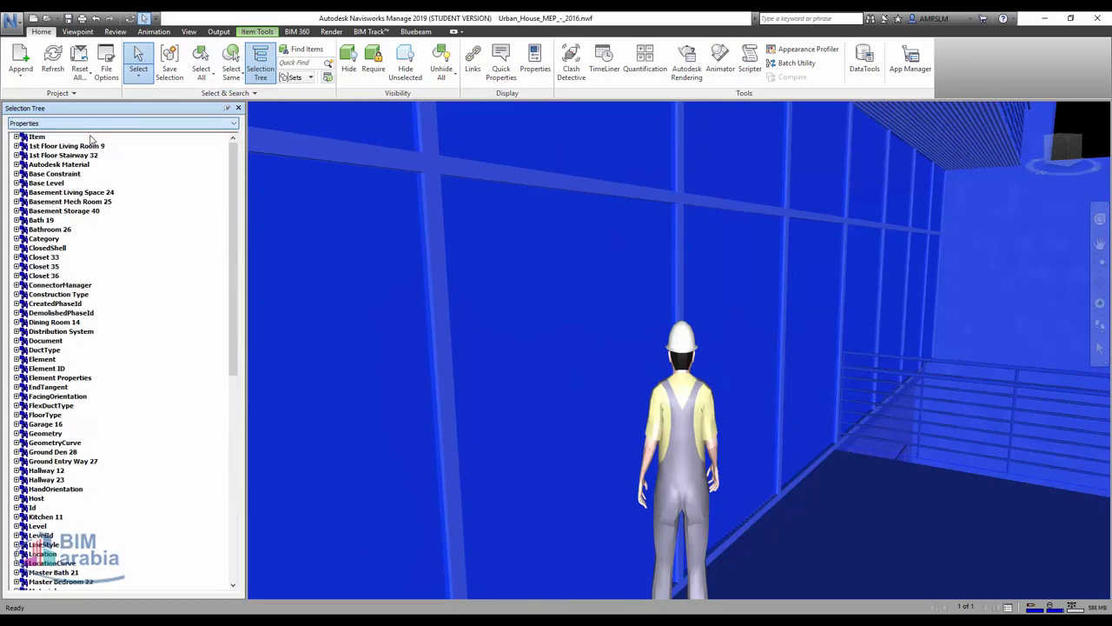
left_click(238, 108)
- Zoom in on the building, select the upper wall, and turn on Quick Properties and Properties
left_click(959, 132)
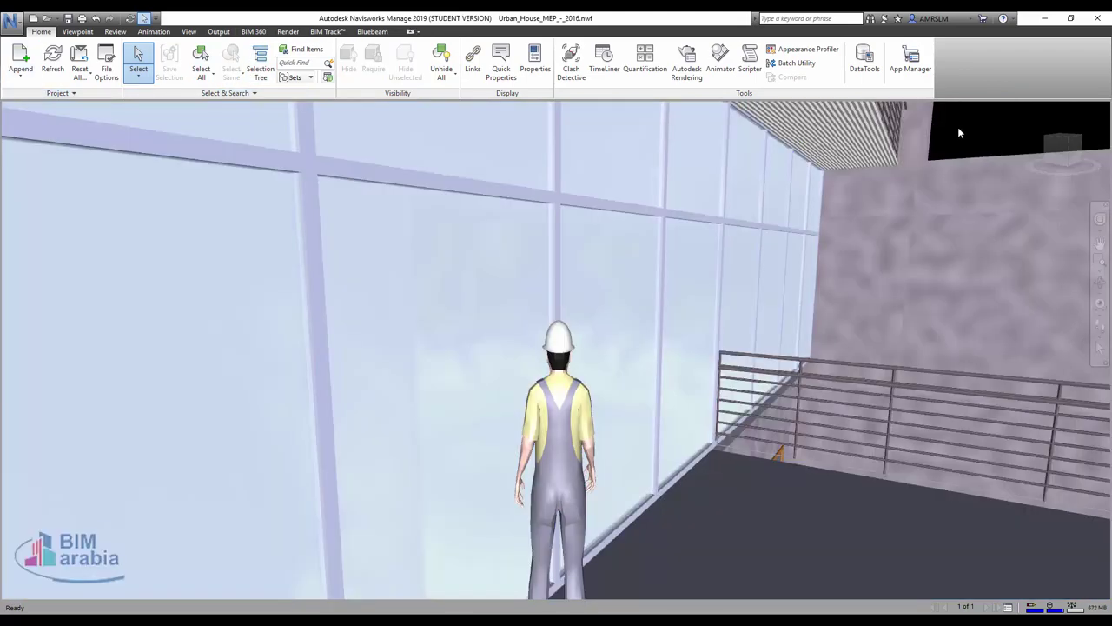
scroll(361, 437, "up", 3)
scroll(361, 437, "up", 3)
scroll(360, 437, "up", 3)
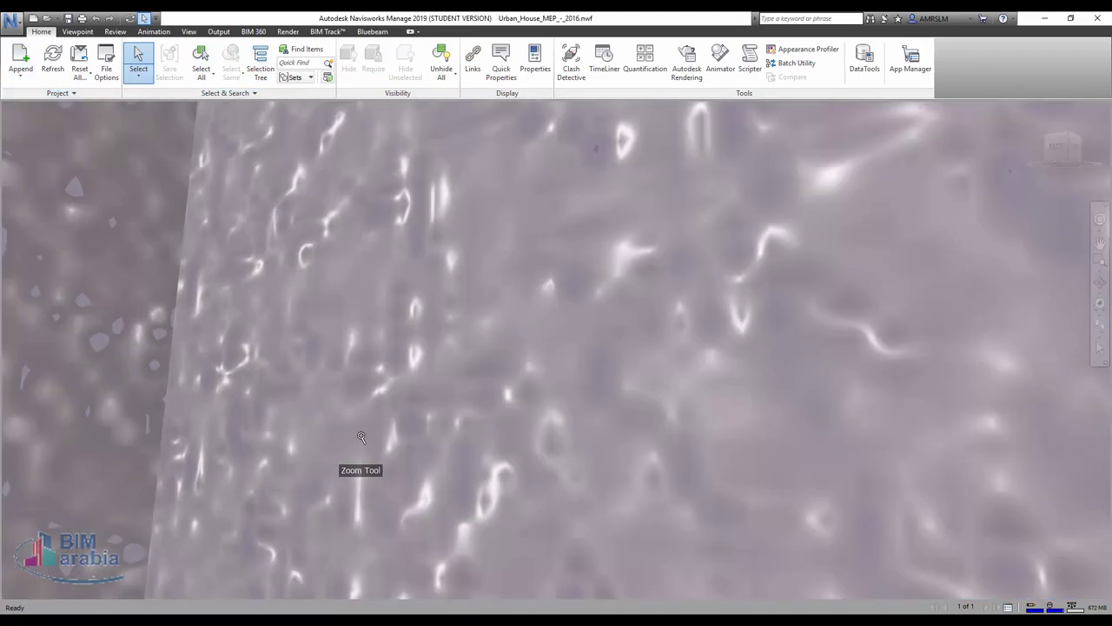
scroll(361, 437, "down", 5)
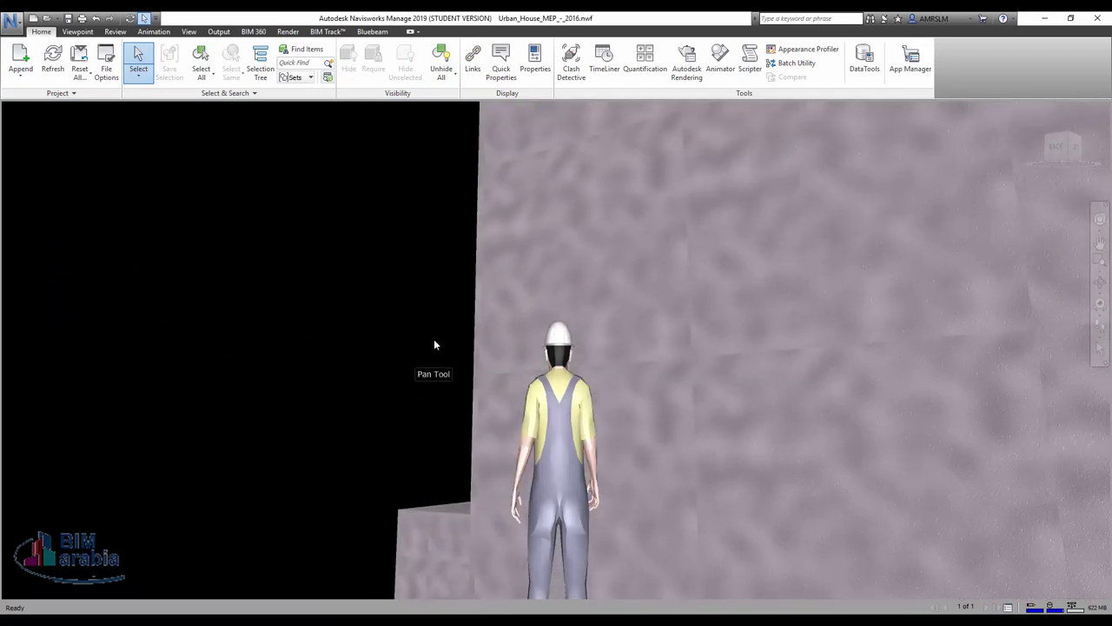
scroll(434, 345, "down", 3)
scroll(422, 347, "down", 1)
scroll(443, 334, "up", 1)
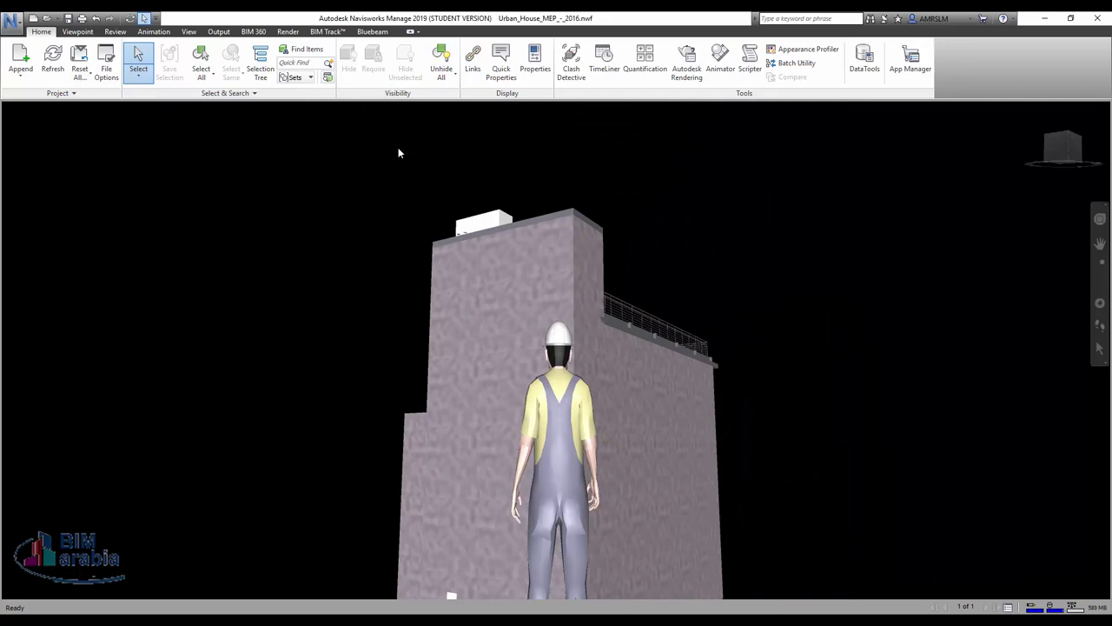
left_click(476, 243)
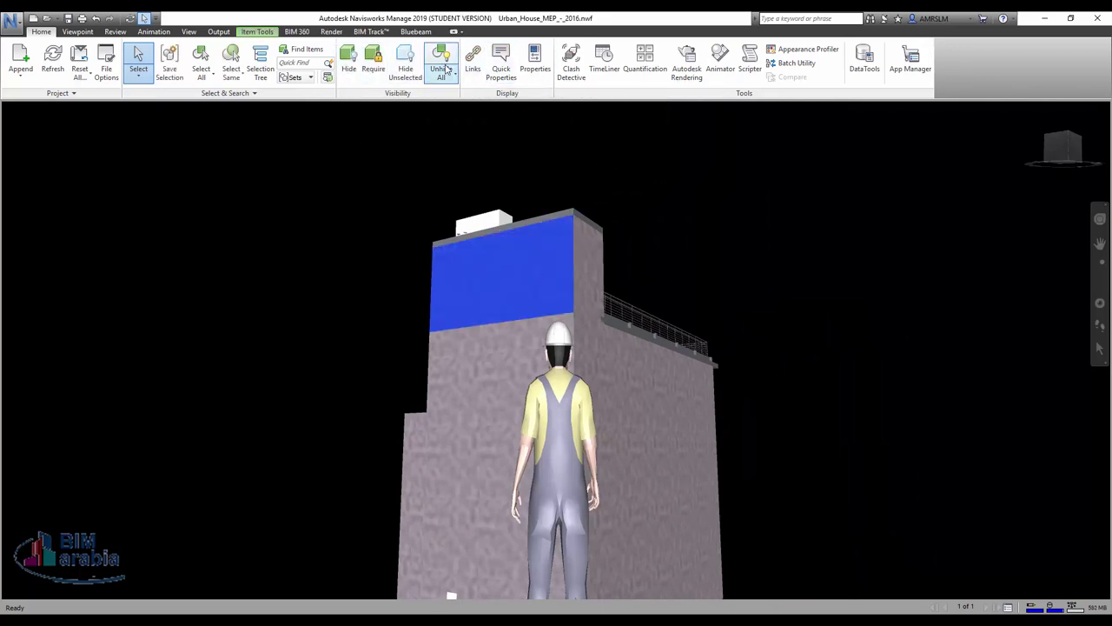
left_click(501, 67)
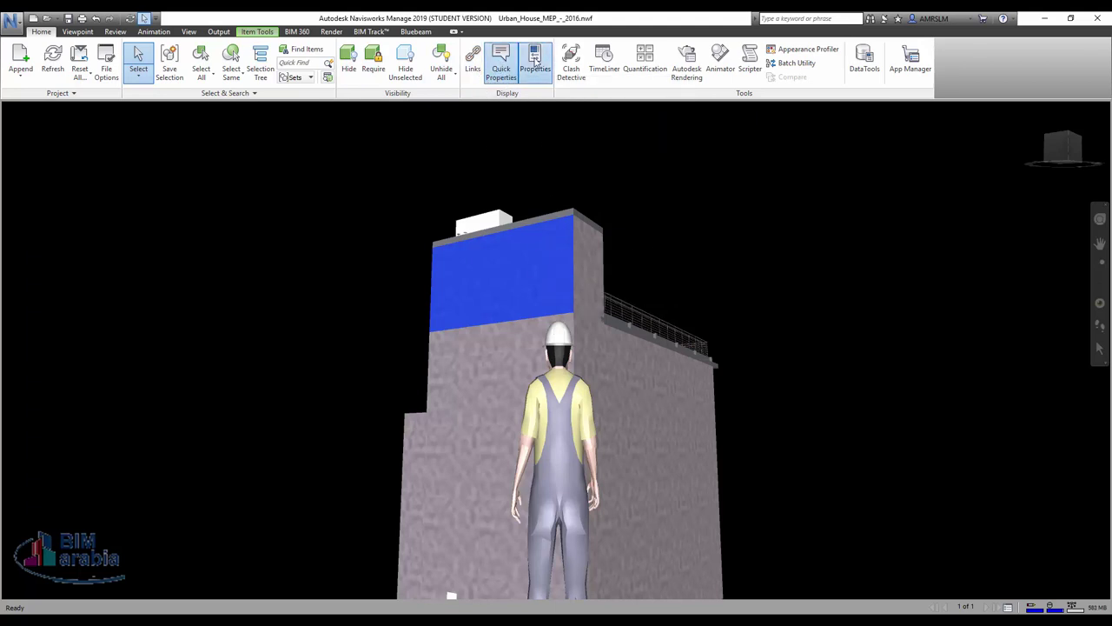
left_click(536, 61)
- Select the lower front Cast Concrete Wall 12", toggle Links on and off, and open Clash Detective
left_click(501, 345)
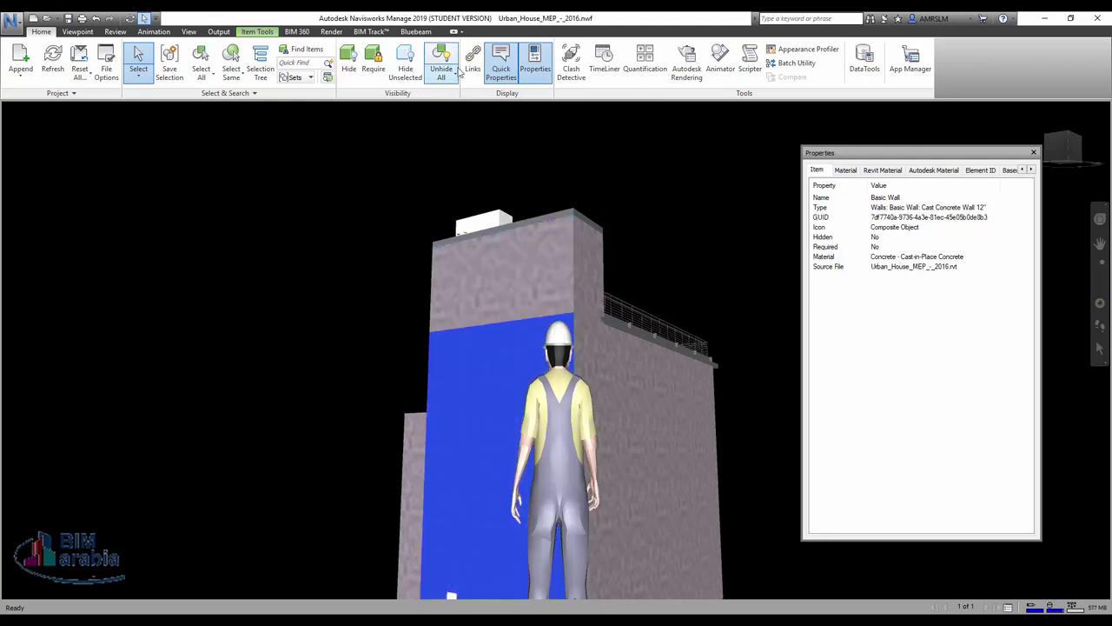
left_click(473, 61)
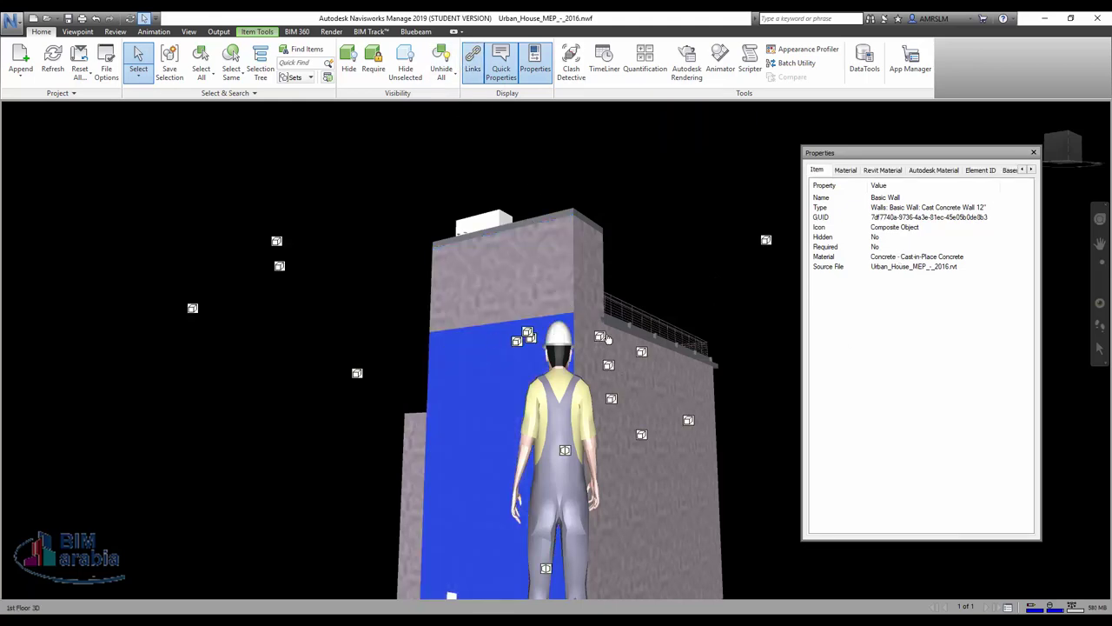
left_click(472, 61)
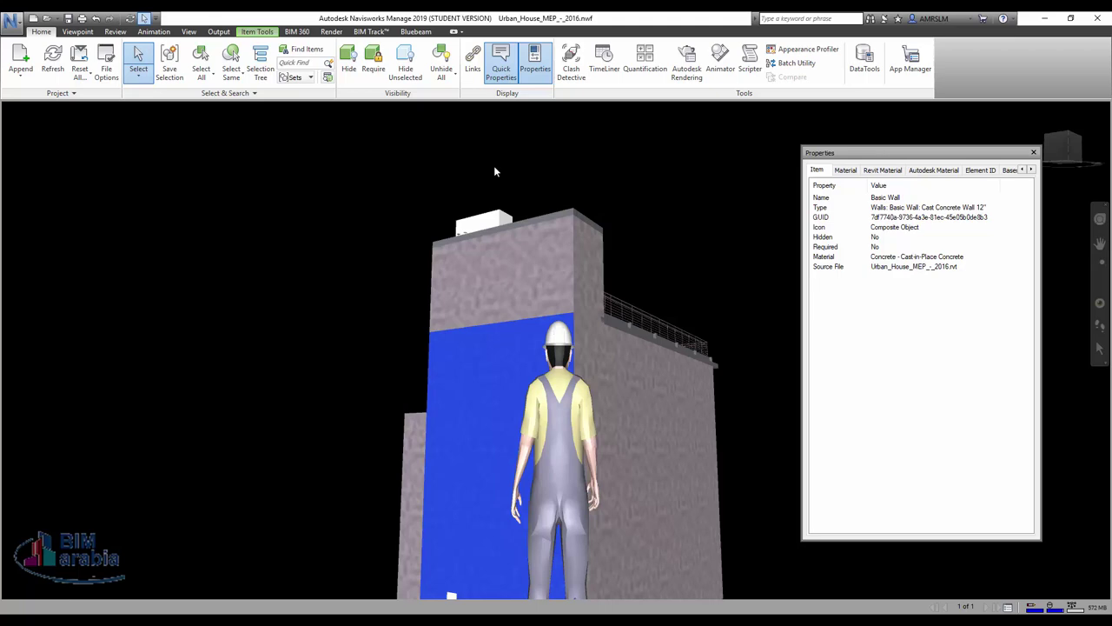
left_click(573, 74)
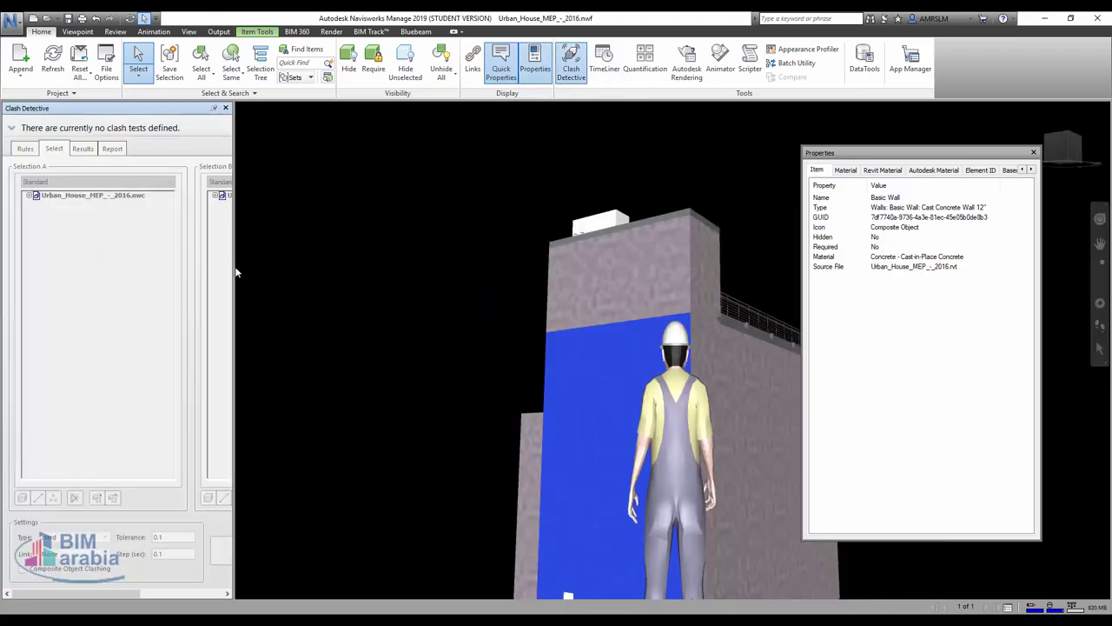
- Widen and close Clash Detective, check Quantification, then close TimeLiner, Properties and Sheet Browser
left_click_drag(235, 272, 432, 299)
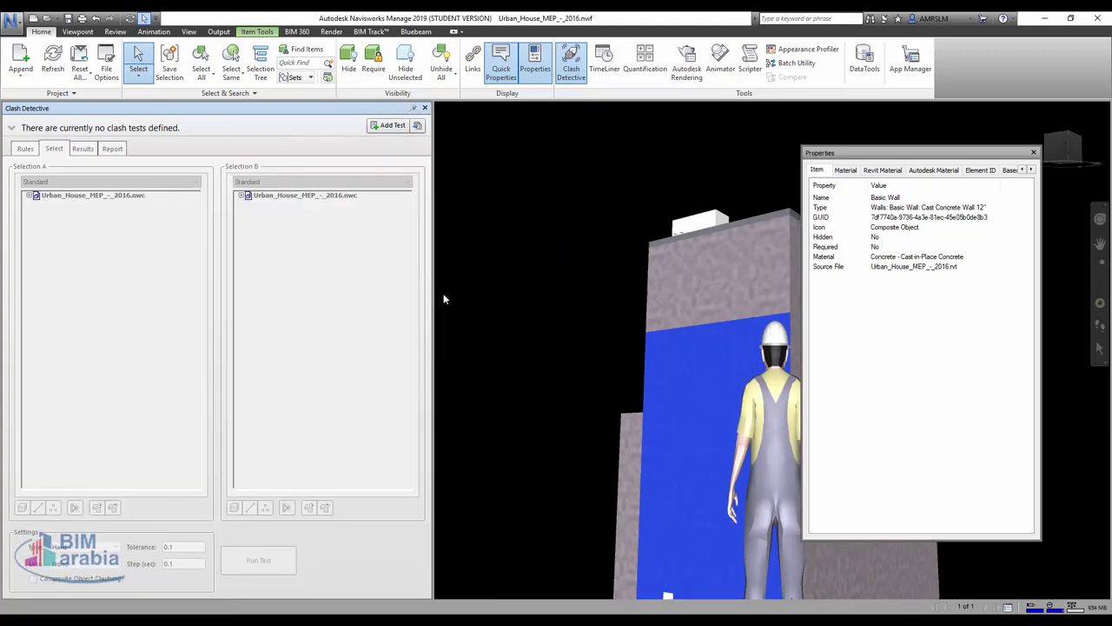
left_click(575, 71)
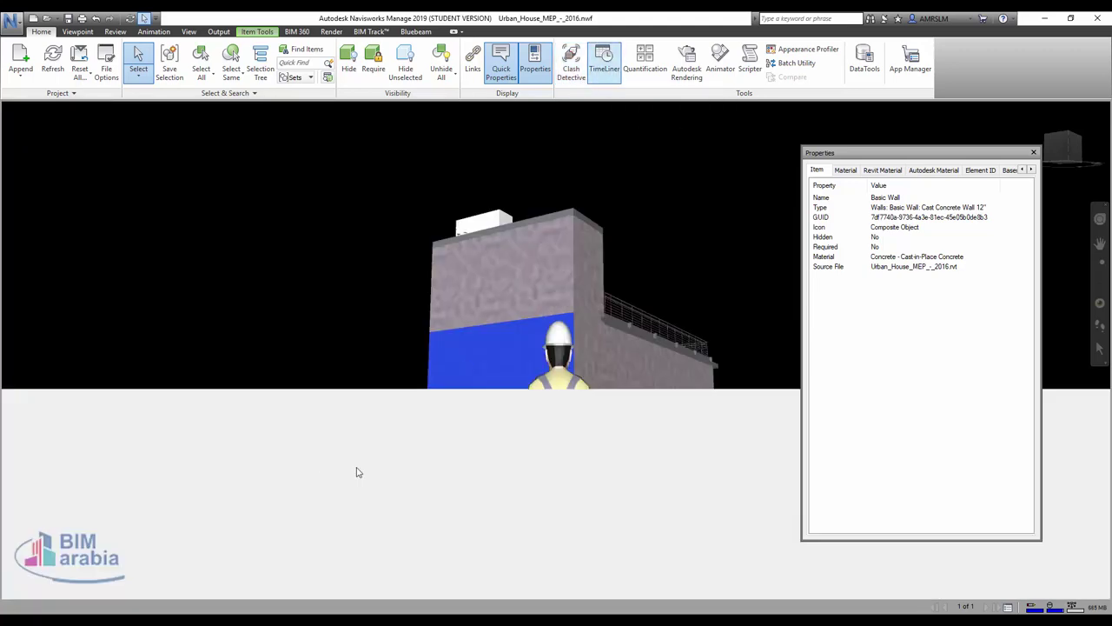
left_click(642, 70)
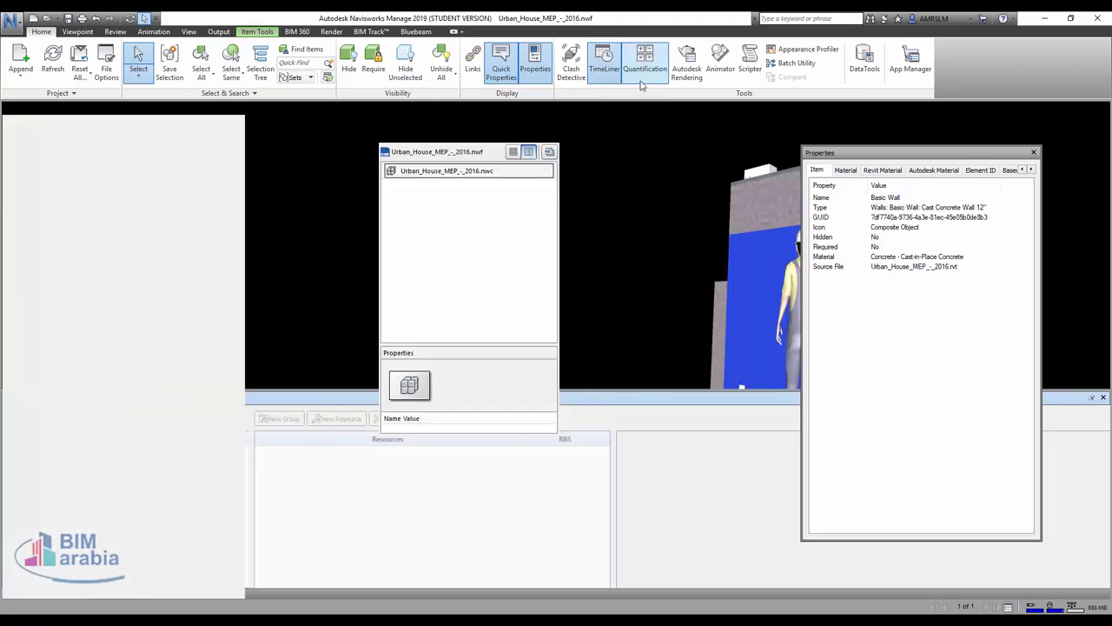
left_click(643, 69)
left_click(604, 77)
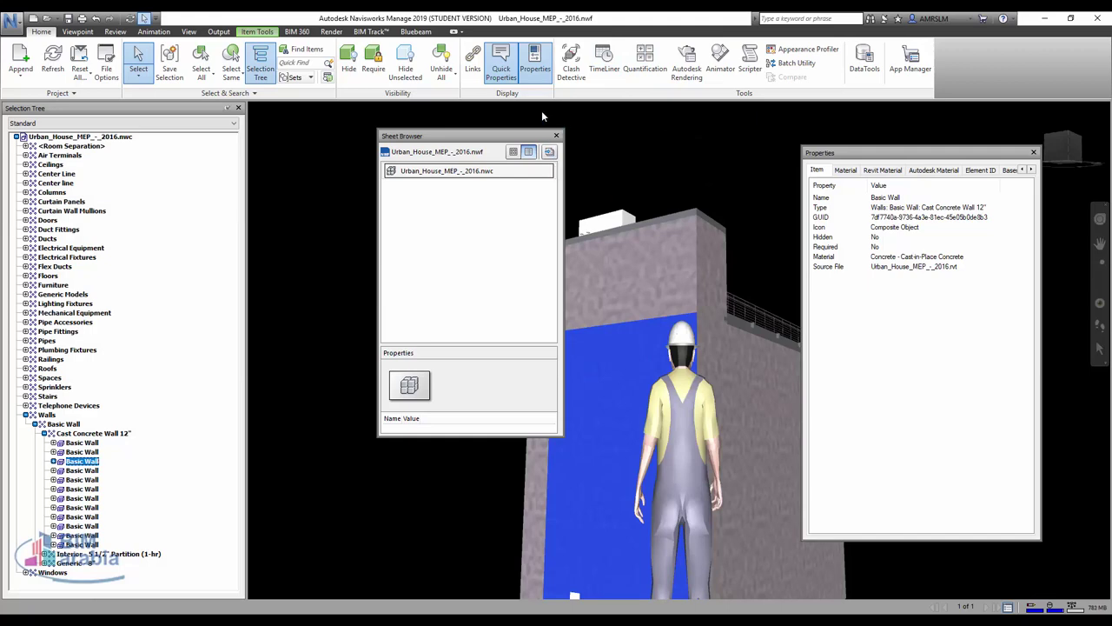
left_click(535, 83)
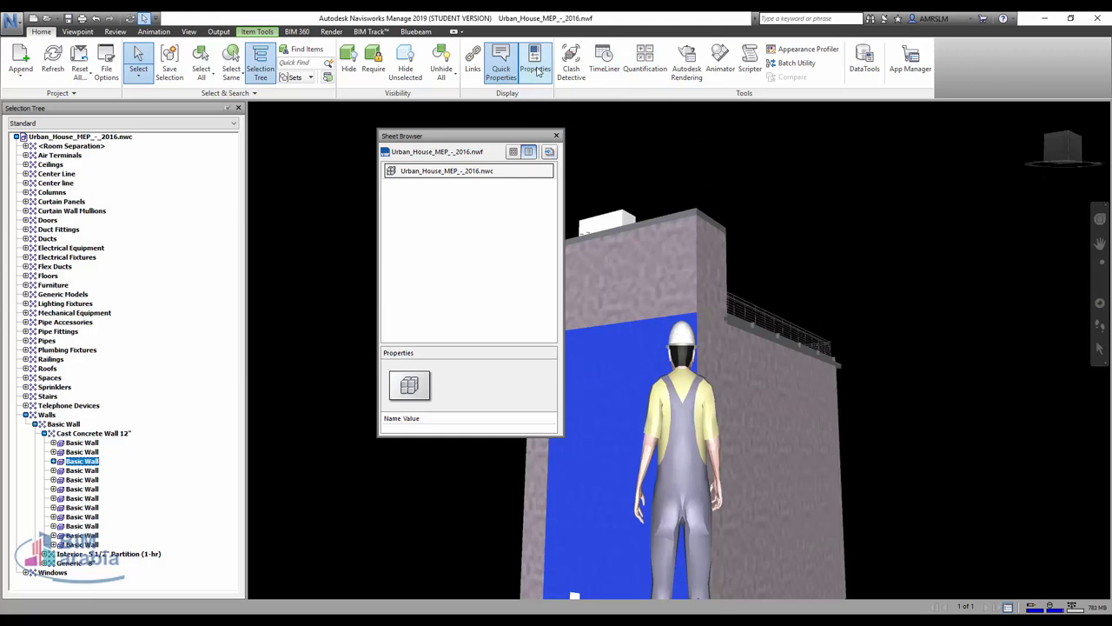
left_click(557, 137)
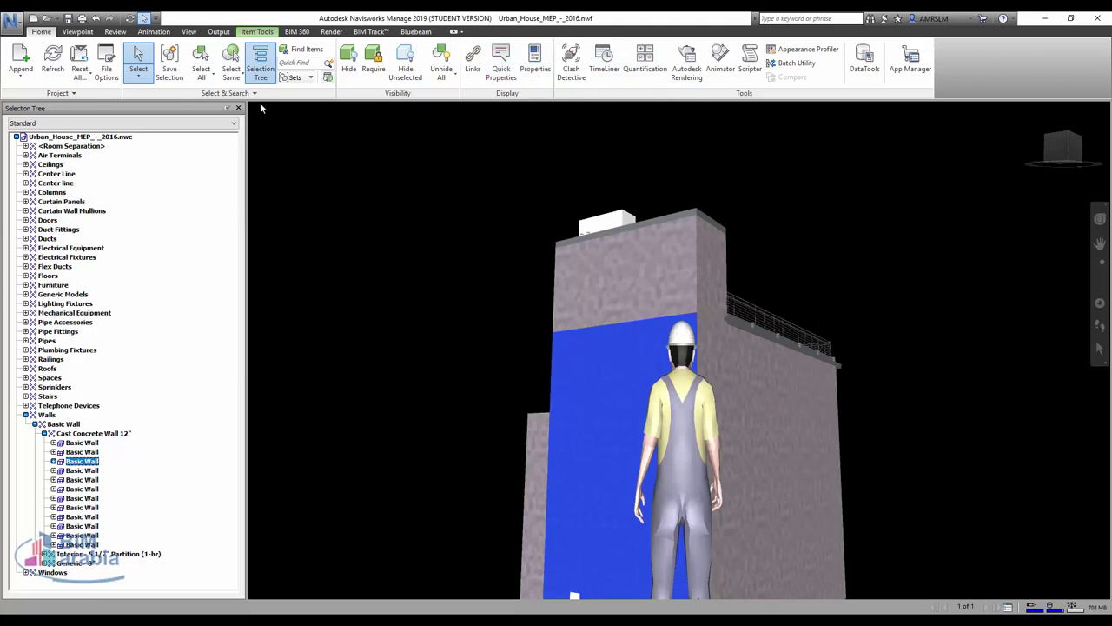
- On the Viewpoint tab, preview image export options and save the current view as a viewpoint
left_click(76, 32)
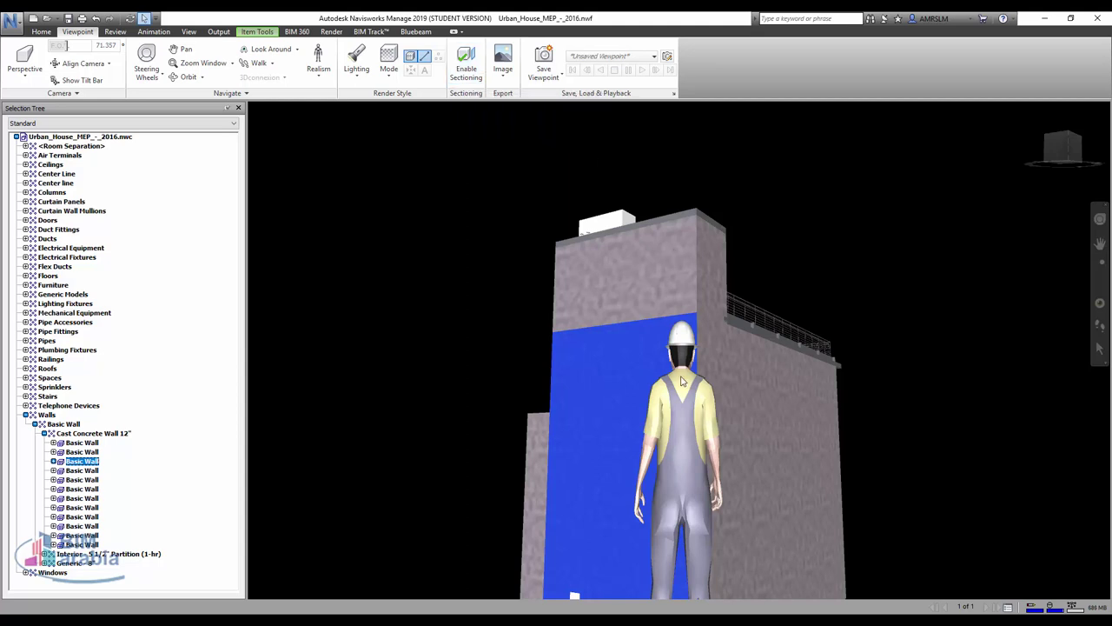
left_click(493, 79)
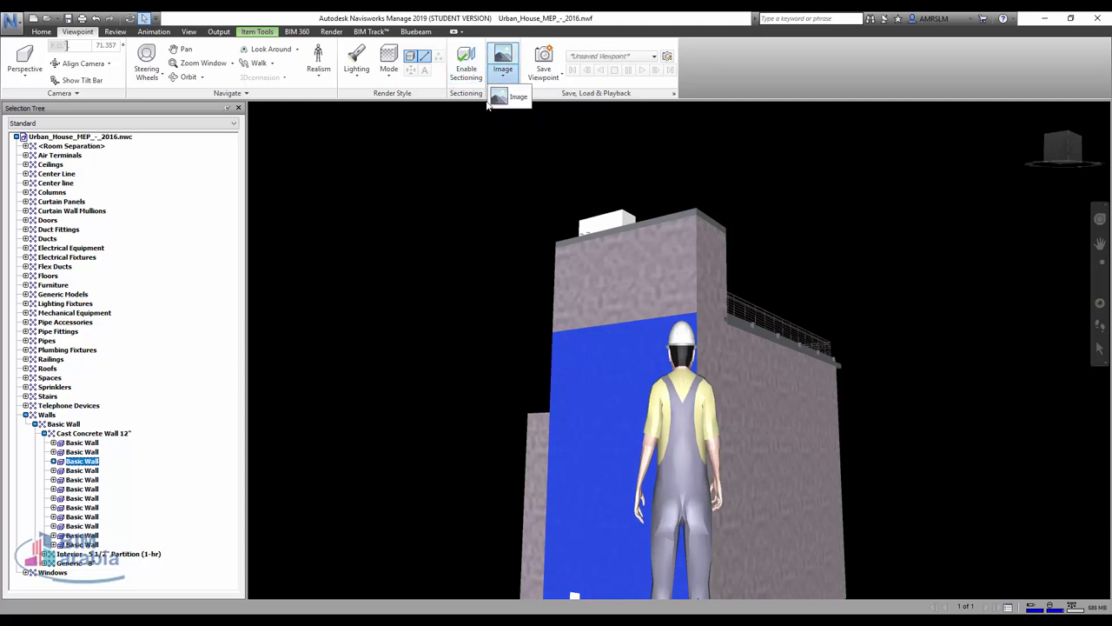
left_click(754, 68)
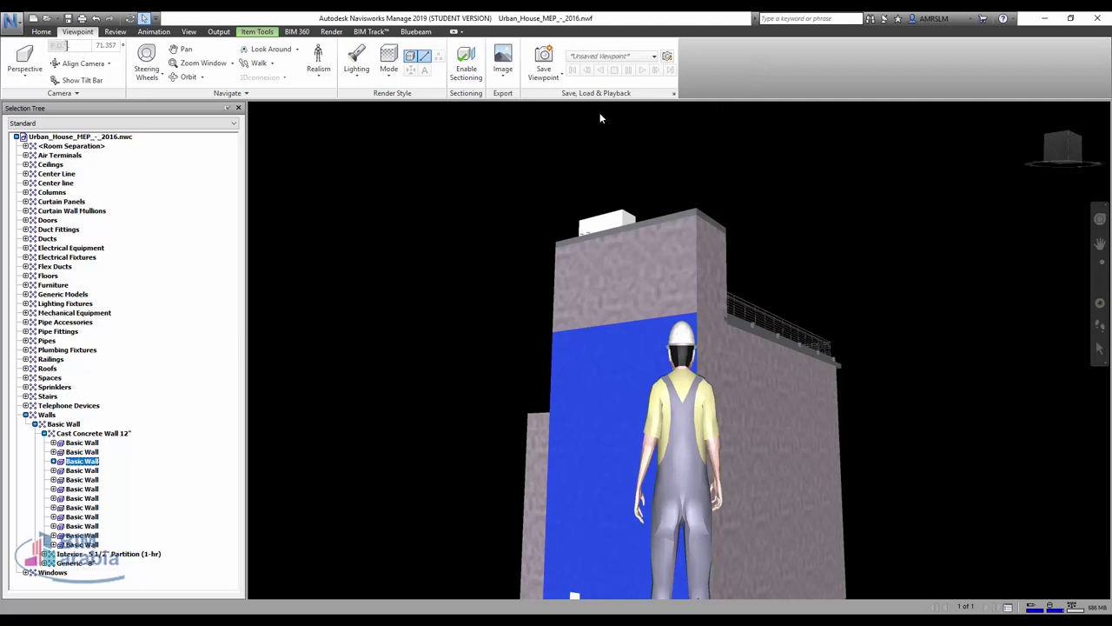
left_click(544, 78)
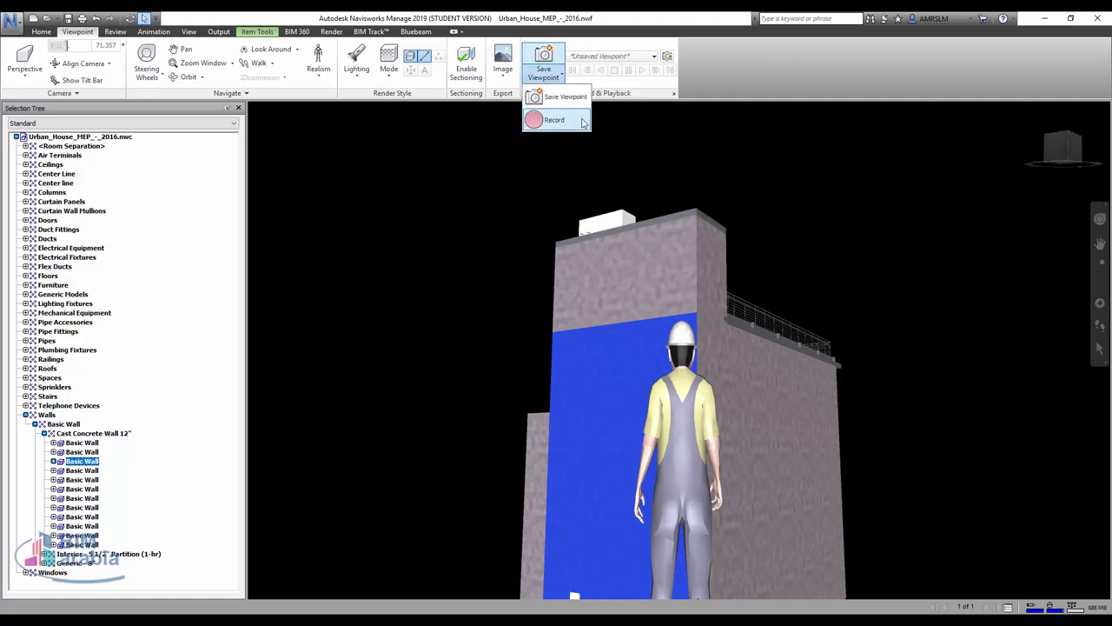
left_click(564, 98)
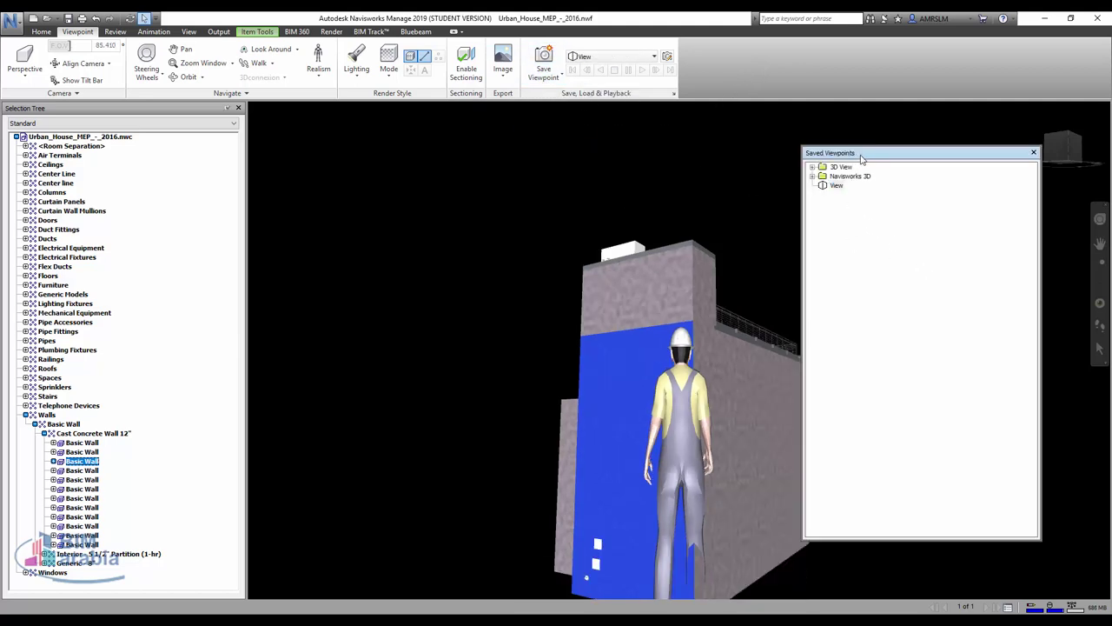
left_click_drag(861, 159, 957, 224)
- Clear the selection and step through the 3D View saved viewpoints to 3D 1st Floor Plumbing
left_click(794, 306)
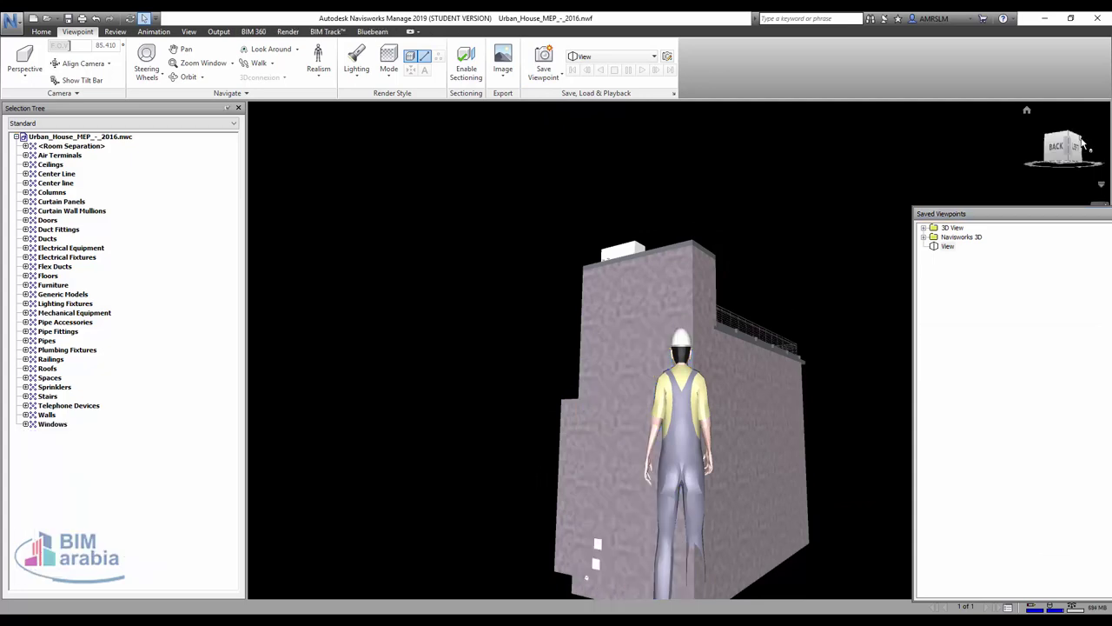
left_click(1082, 145)
left_click(948, 247)
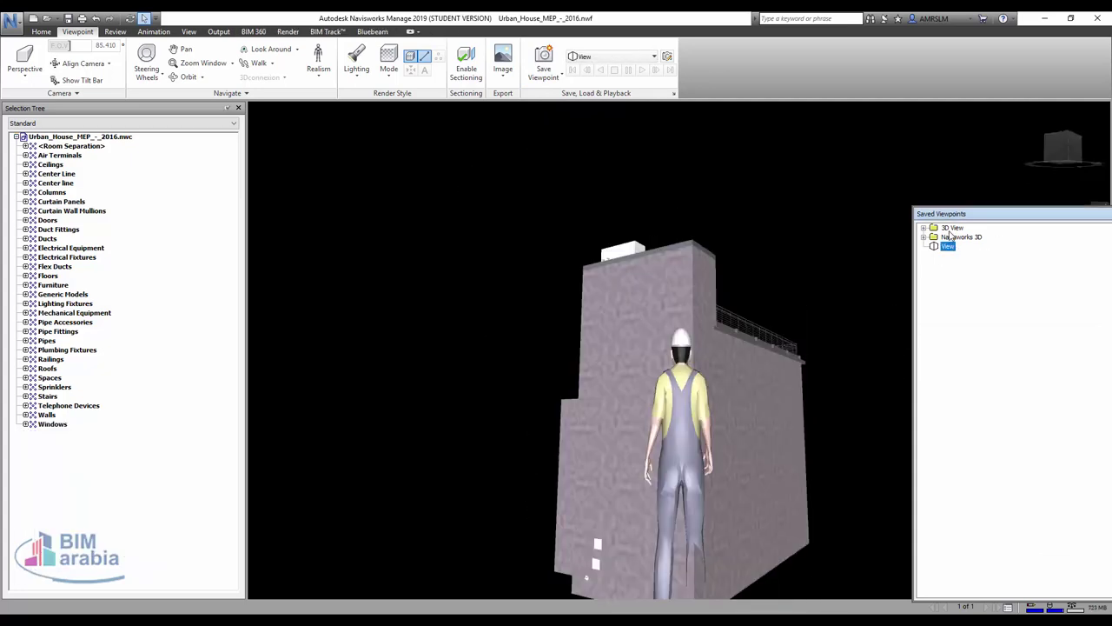
double_click(952, 228)
left_click(966, 255)
left_click(965, 293)
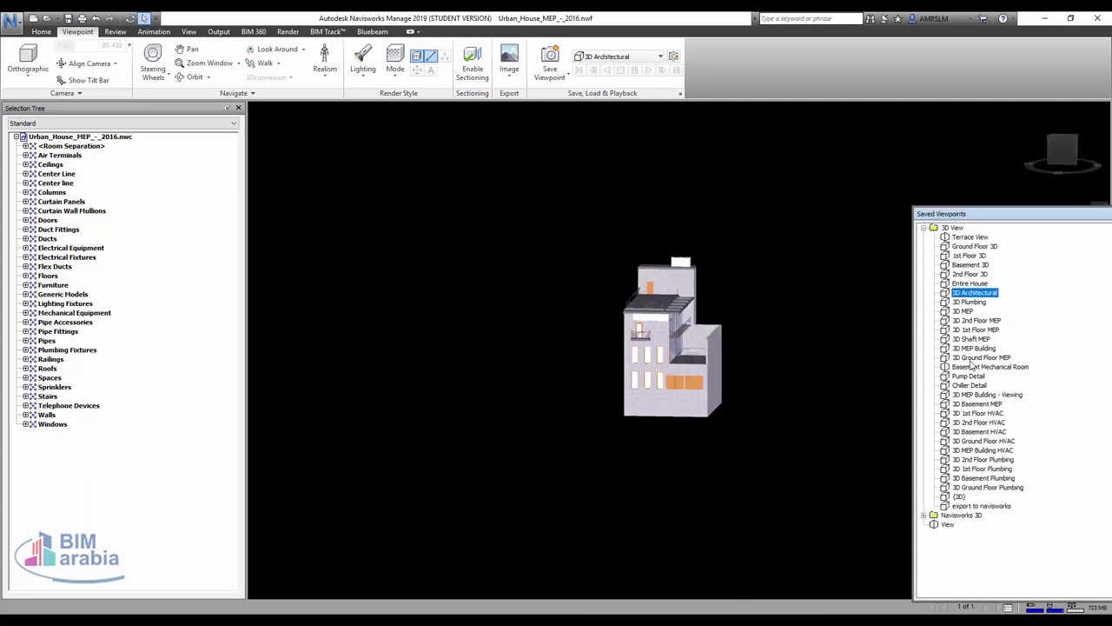
left_click(980, 357)
left_click(969, 338)
left_click(975, 330)
left_click(979, 413)
left_click(982, 469)
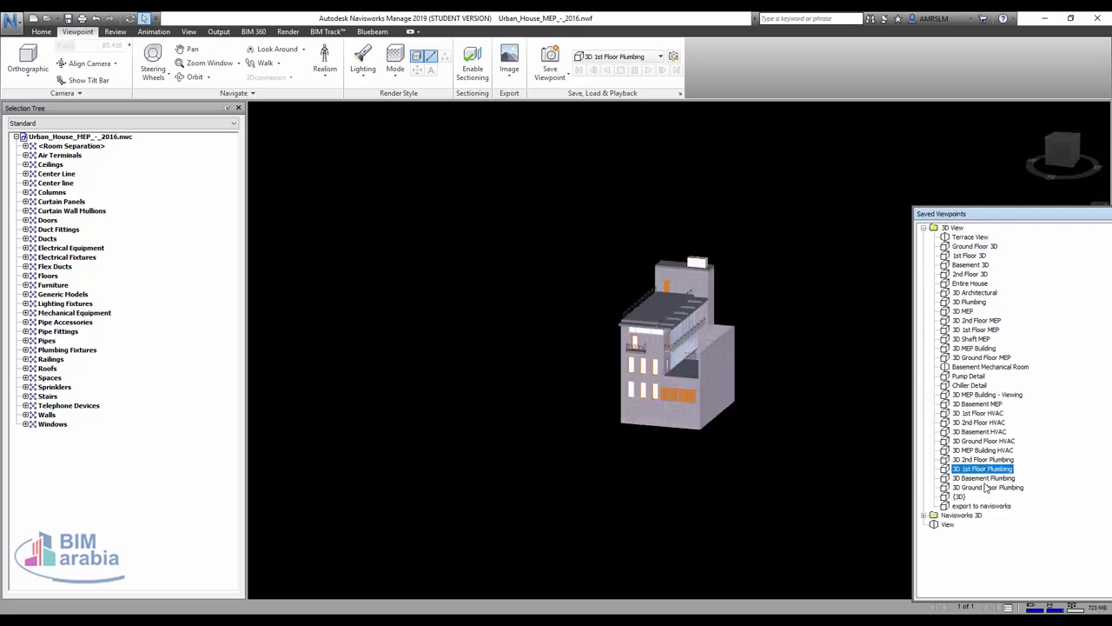
left_click(115, 33)
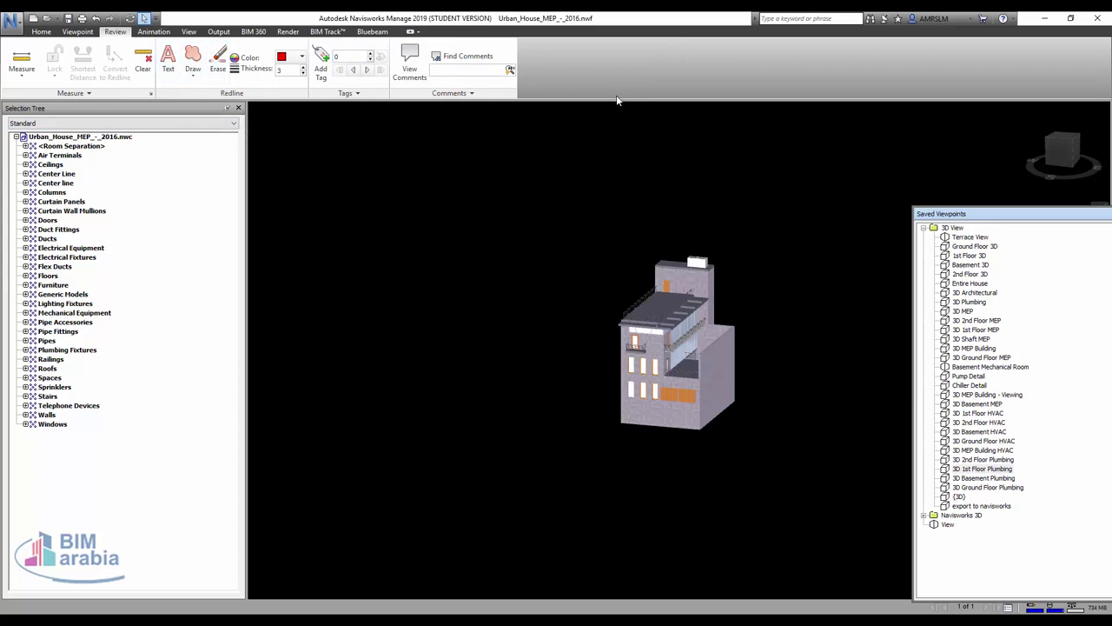
- View the Animation tab, then toggle the View Cube and Navigation Bar off and on on the View tab
left_click(153, 33)
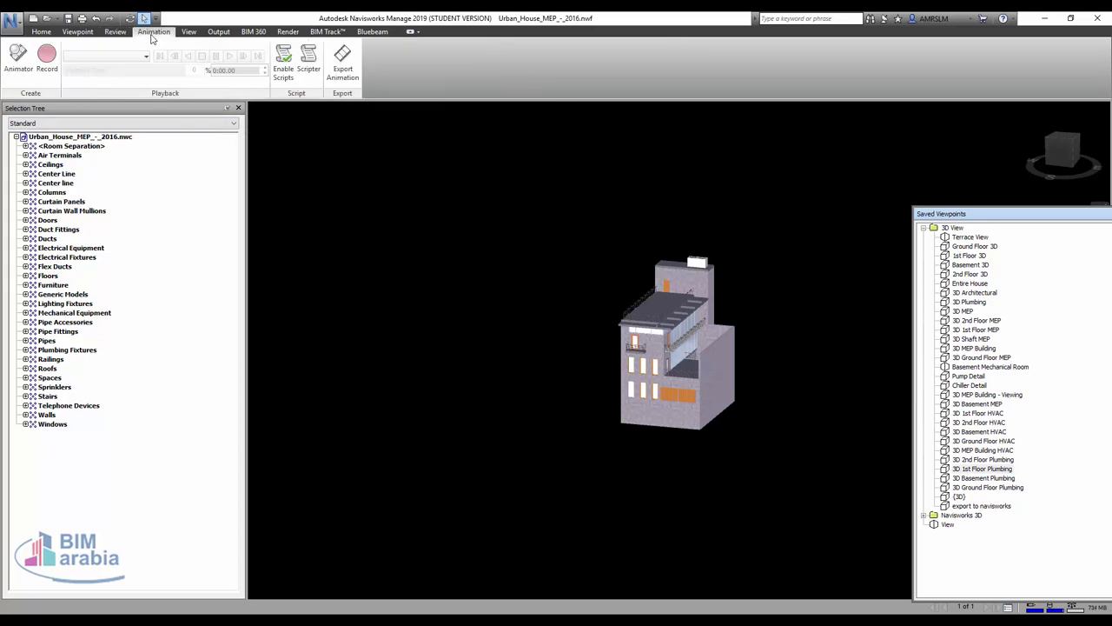
left_click(189, 32)
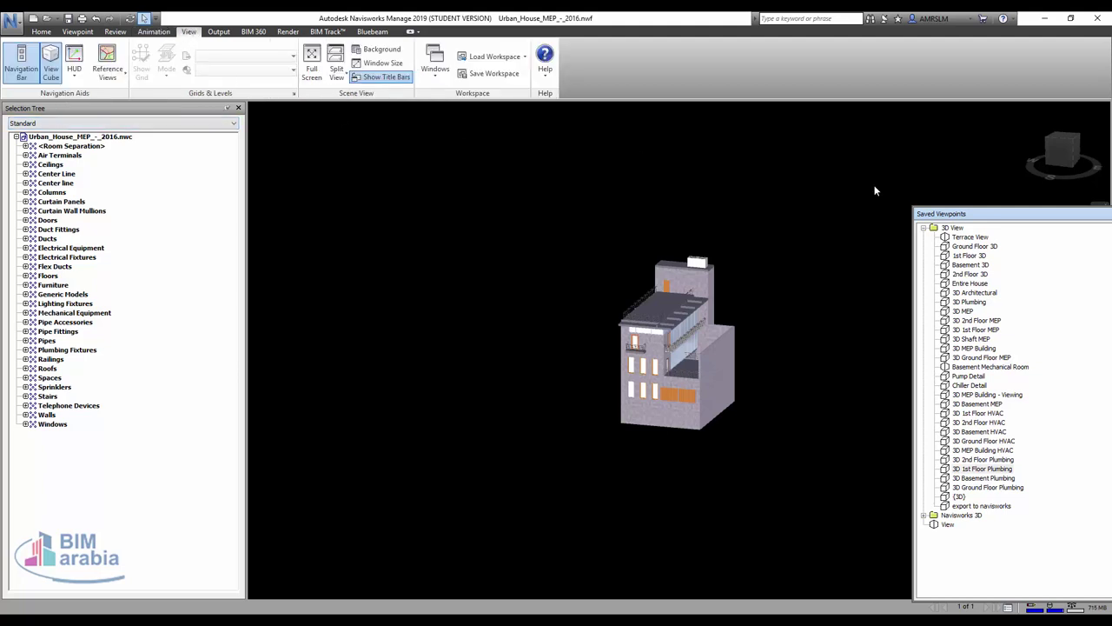
left_click(53, 77)
left_click(54, 77)
left_click(54, 76)
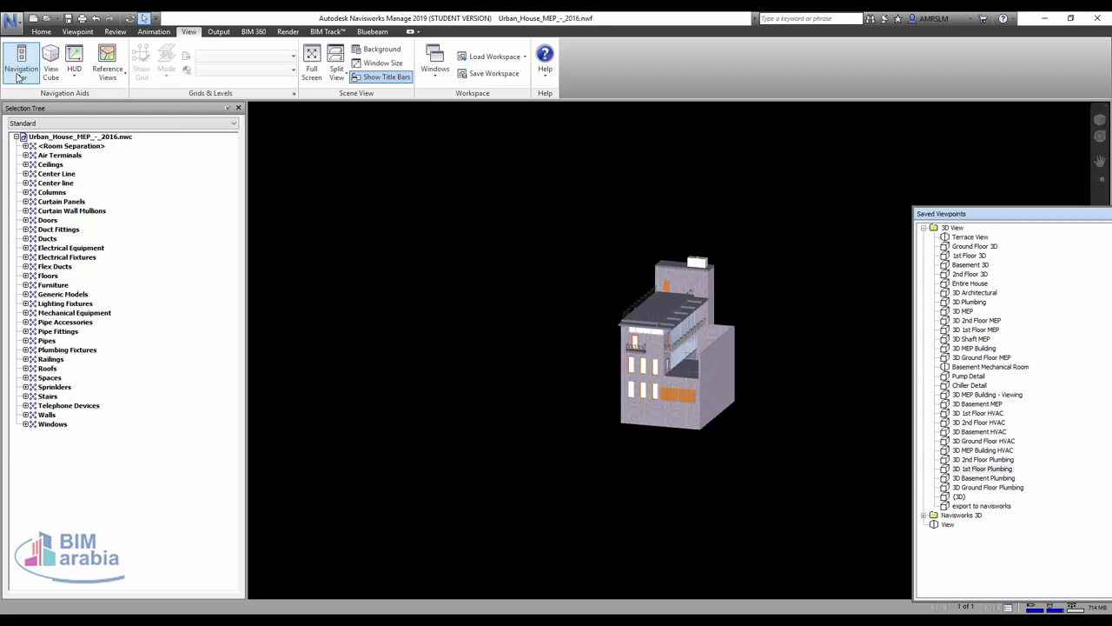
left_click(19, 77)
left_click(20, 77)
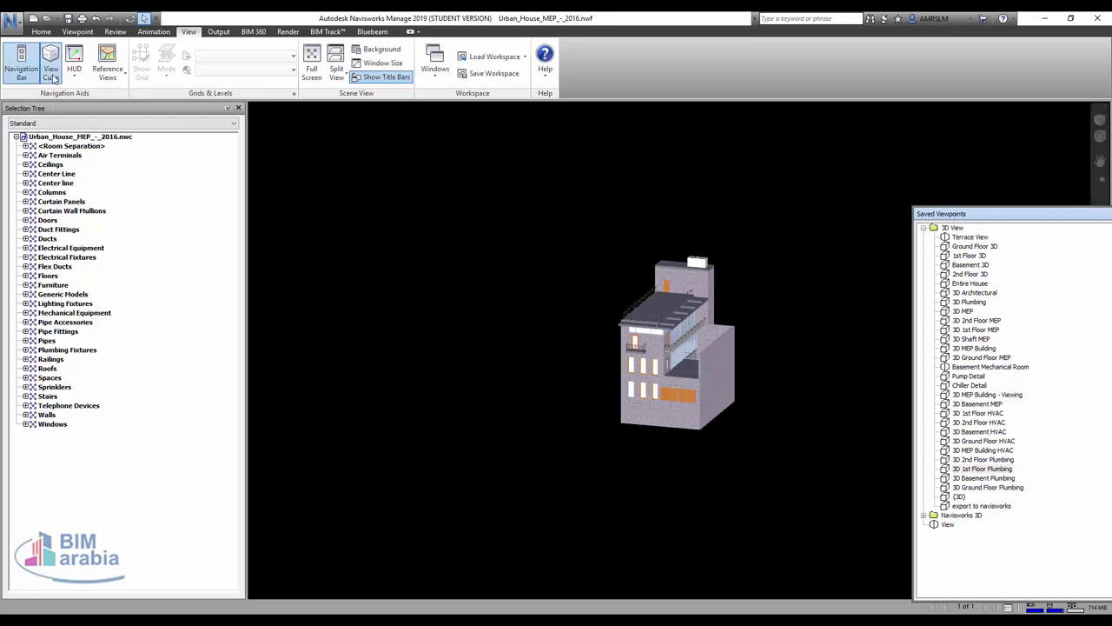
left_click(54, 77)
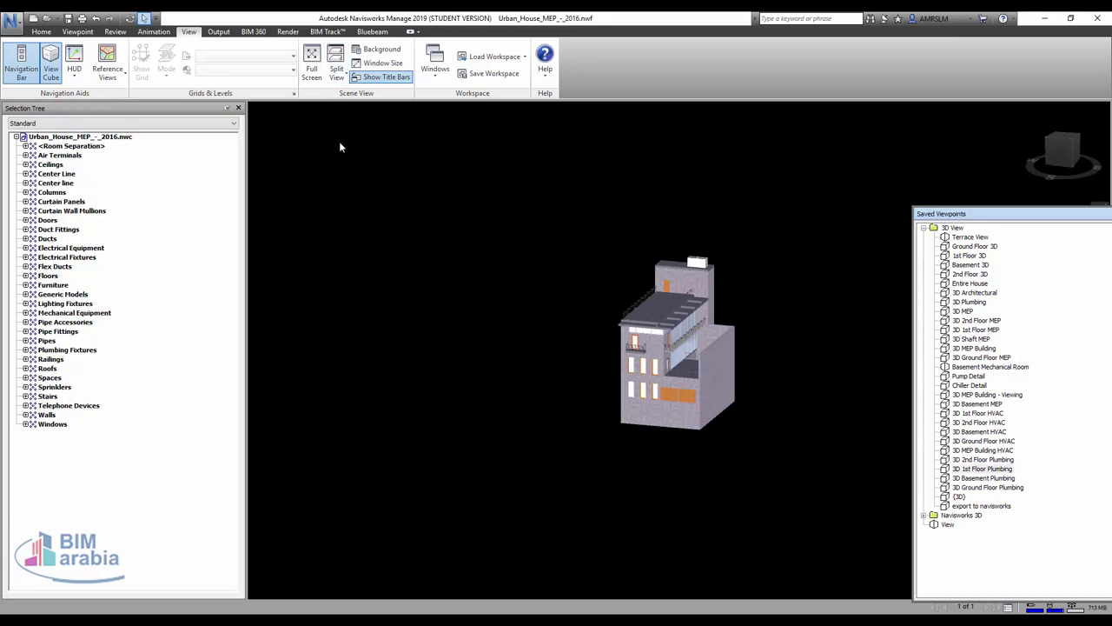
- Look through the Output, BIM 360, Render, BIM Track and Bluebeam tabs, then show the application menu
left_click(219, 33)
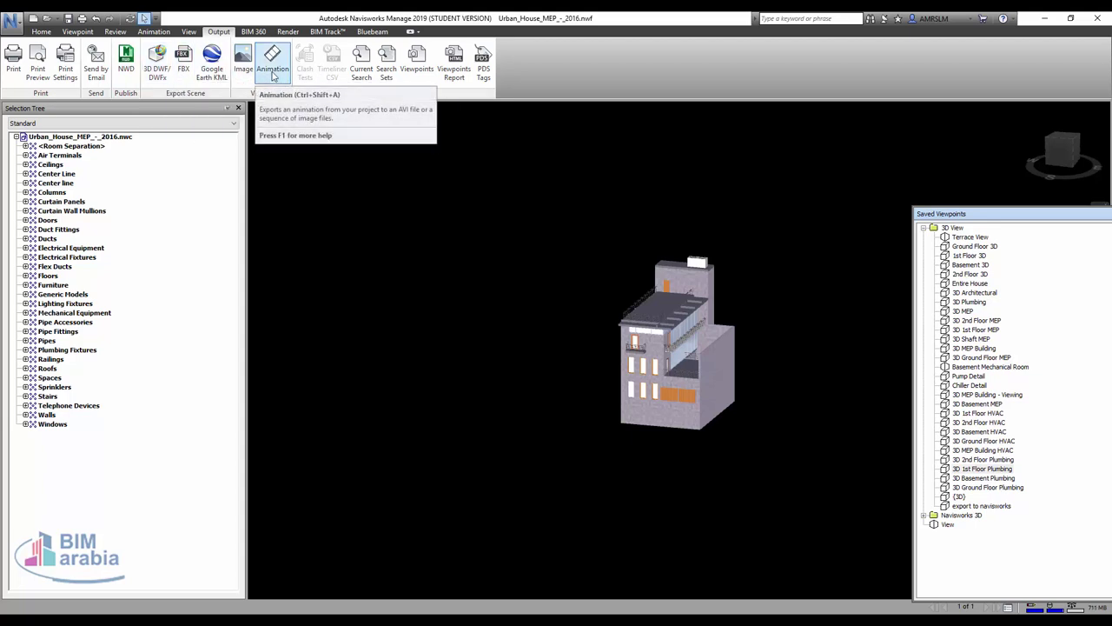
left_click(247, 32)
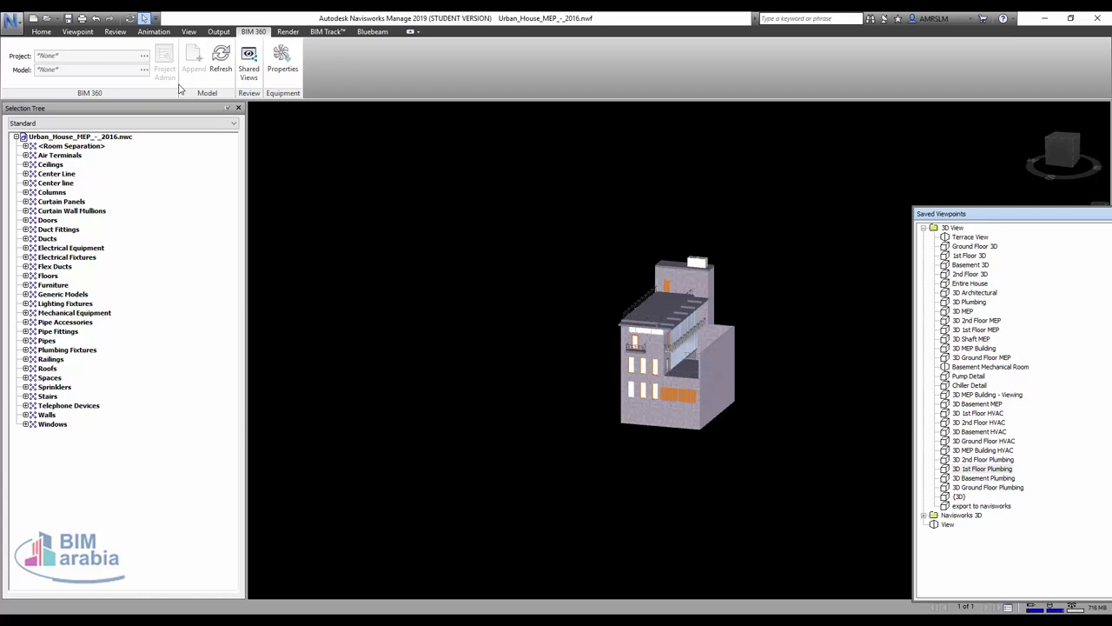
left_click(296, 32)
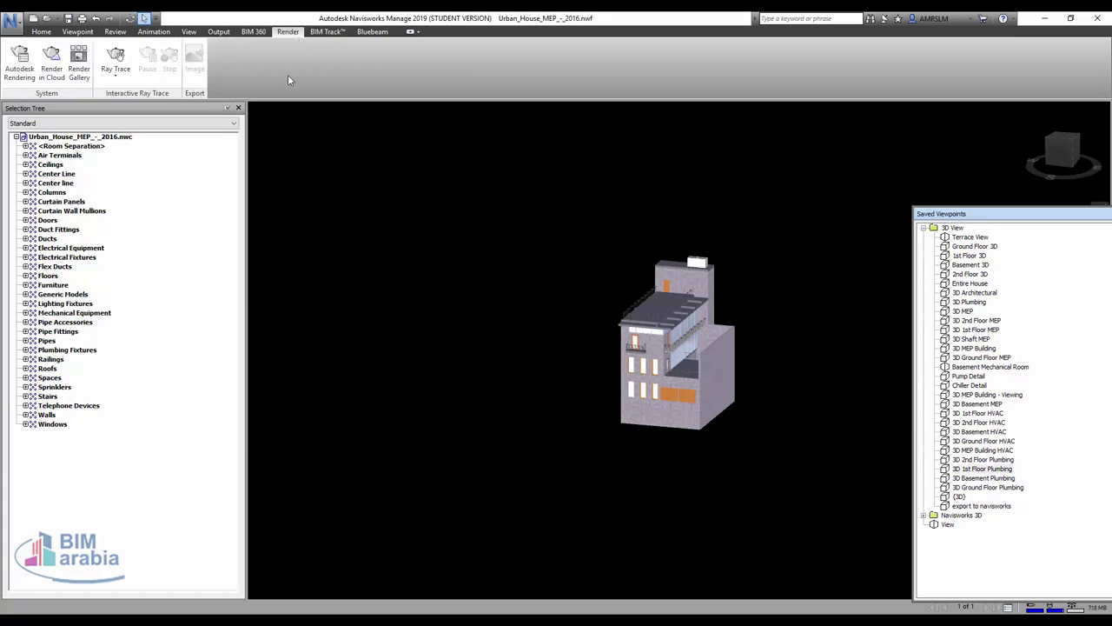
left_click(329, 32)
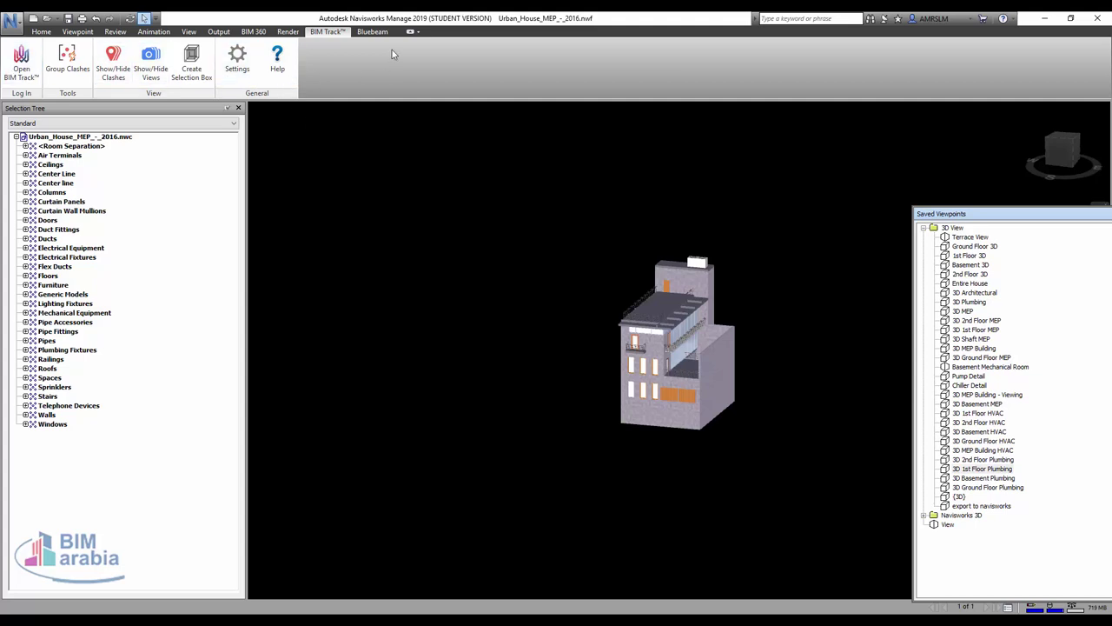
left_click(374, 36)
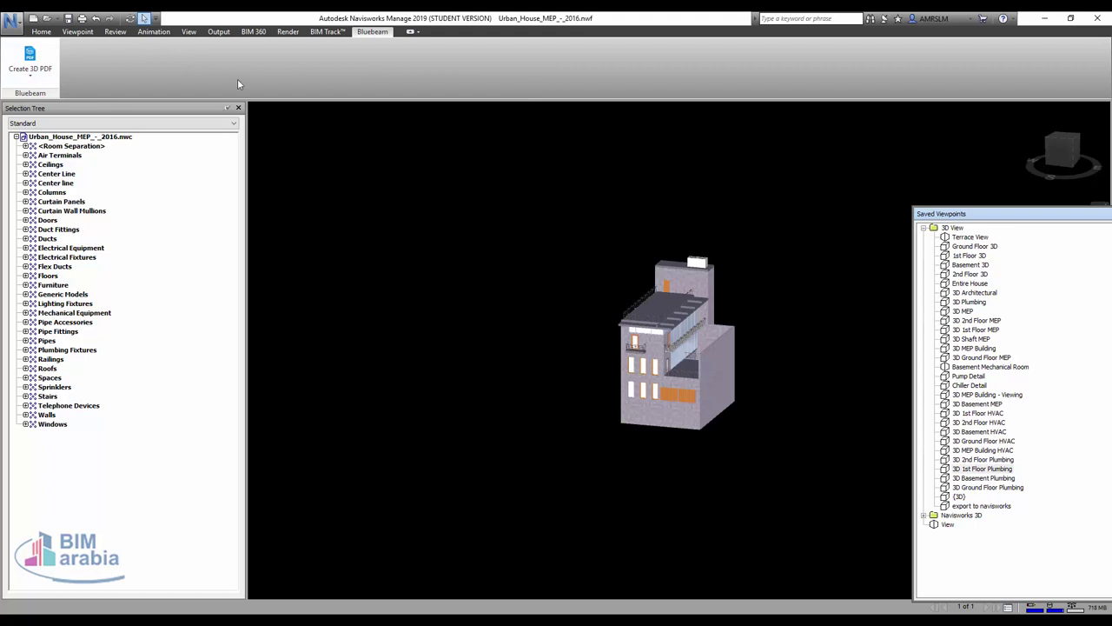
left_click(11, 19)
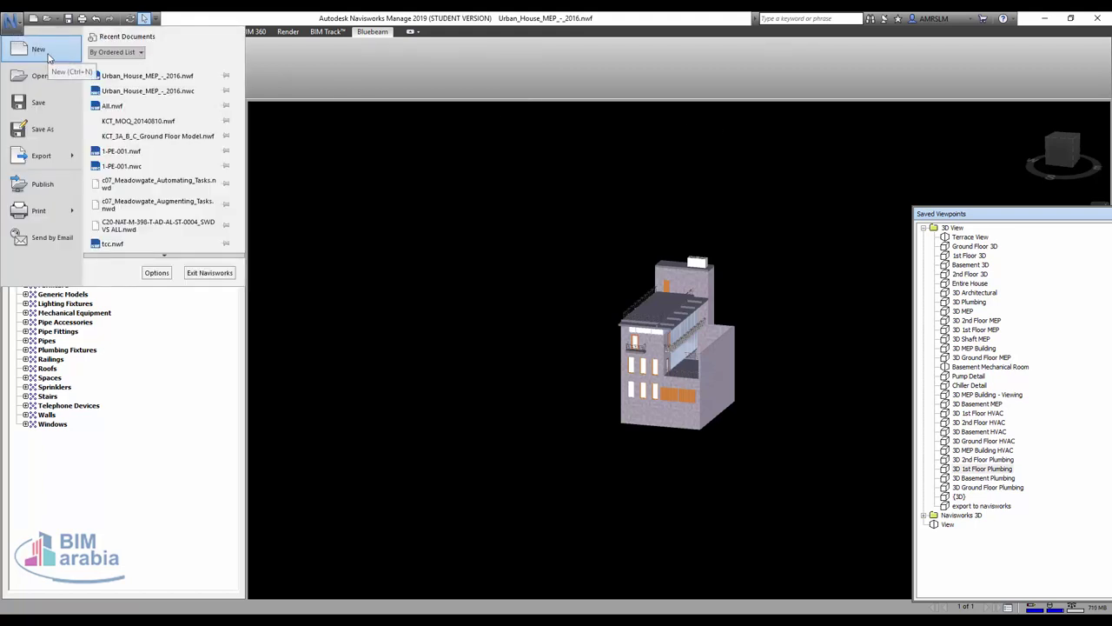
- Start a new untitled file without saving changes to the house model
left_click(49, 58)
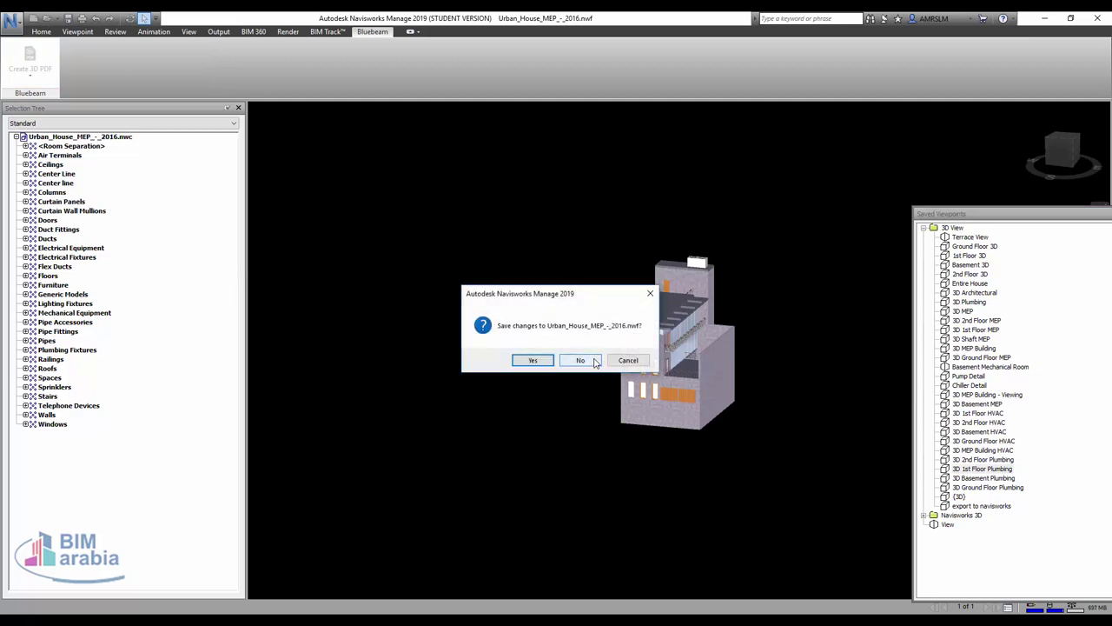
left_click(591, 364)
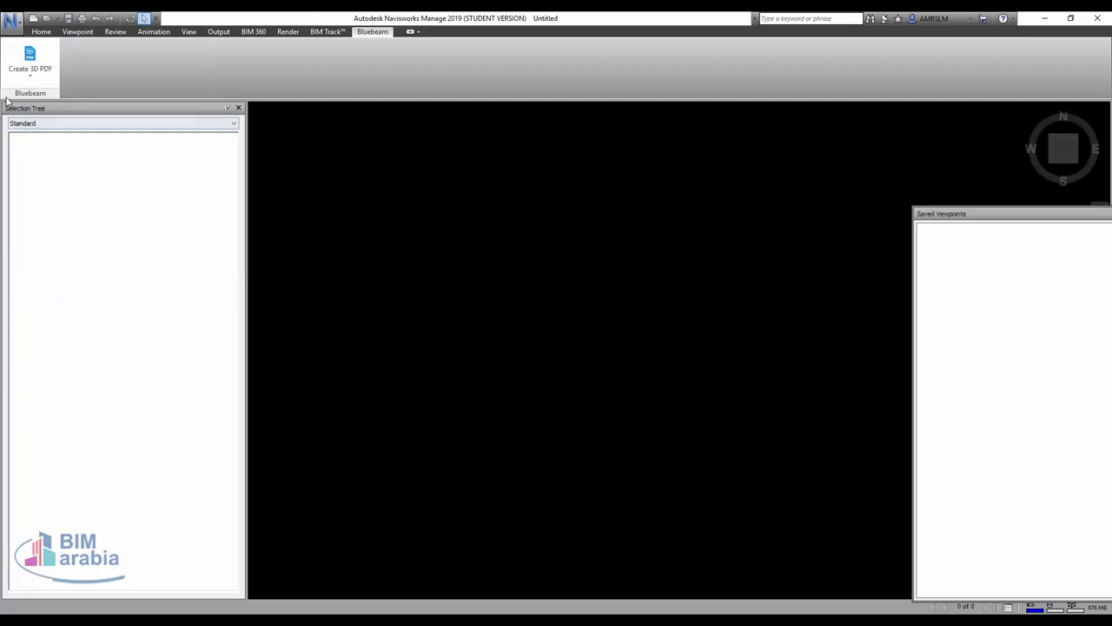
left_click(42, 33)
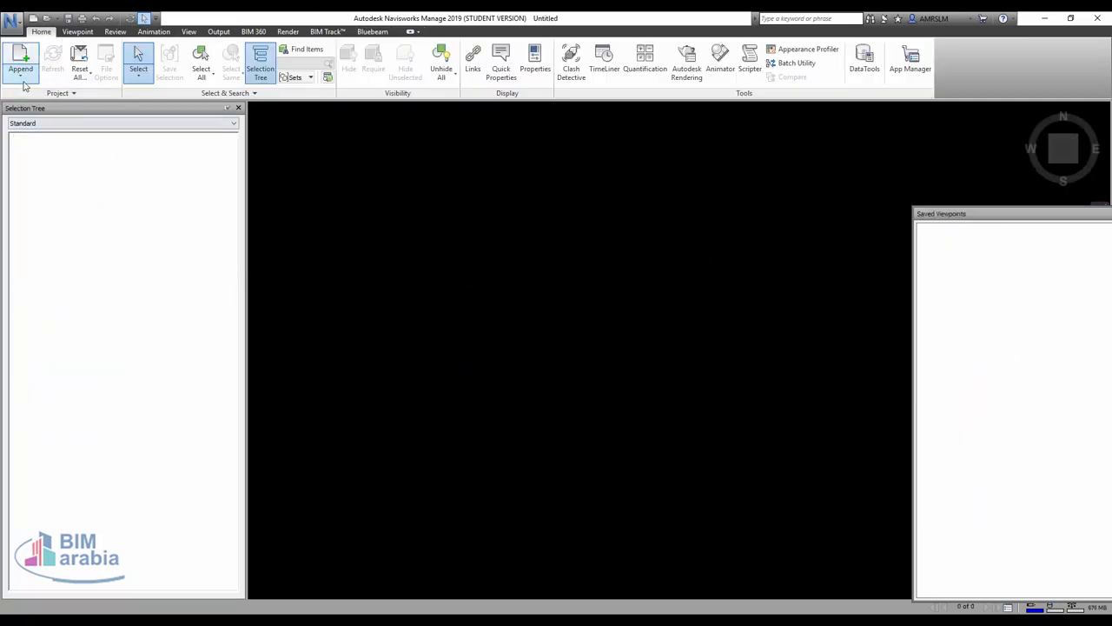
left_click(20, 75)
- Reopen Urban_House_MEP_-_2016.nwf from the application menu's Recent Documents
left_click(22, 31)
mouse_move(40, 75)
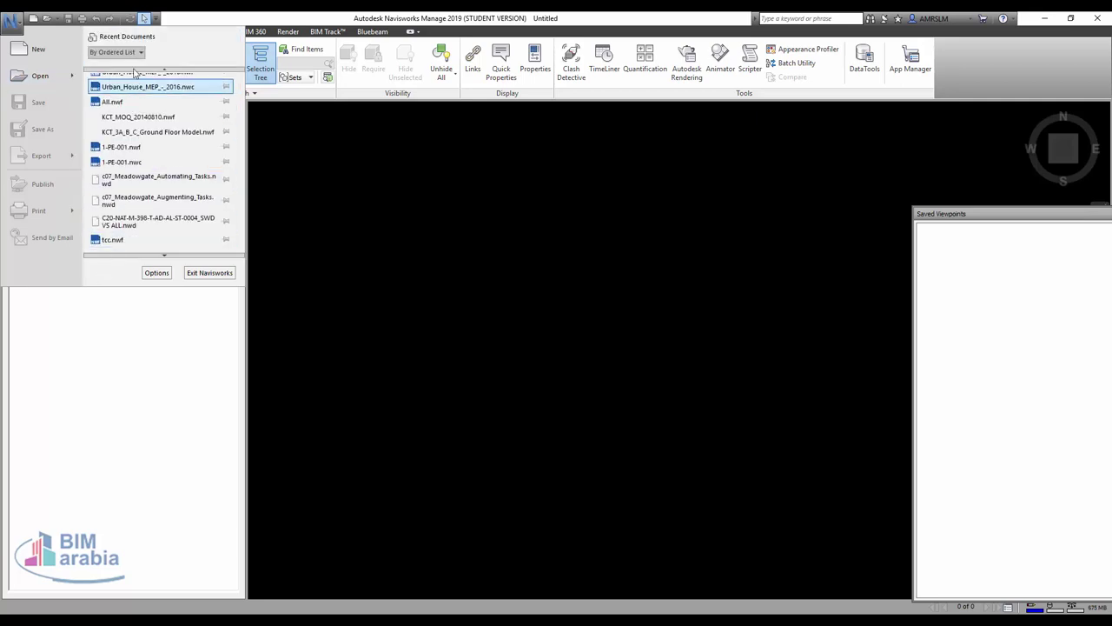
scroll(135, 148, "down", 1)
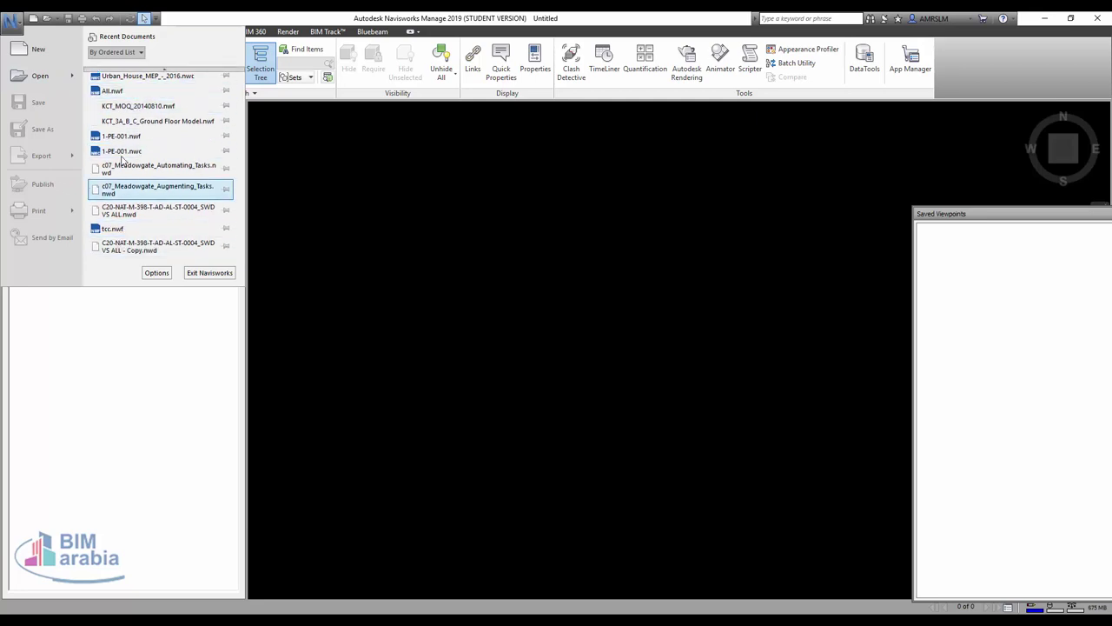
scroll(121, 94, "up", 1)
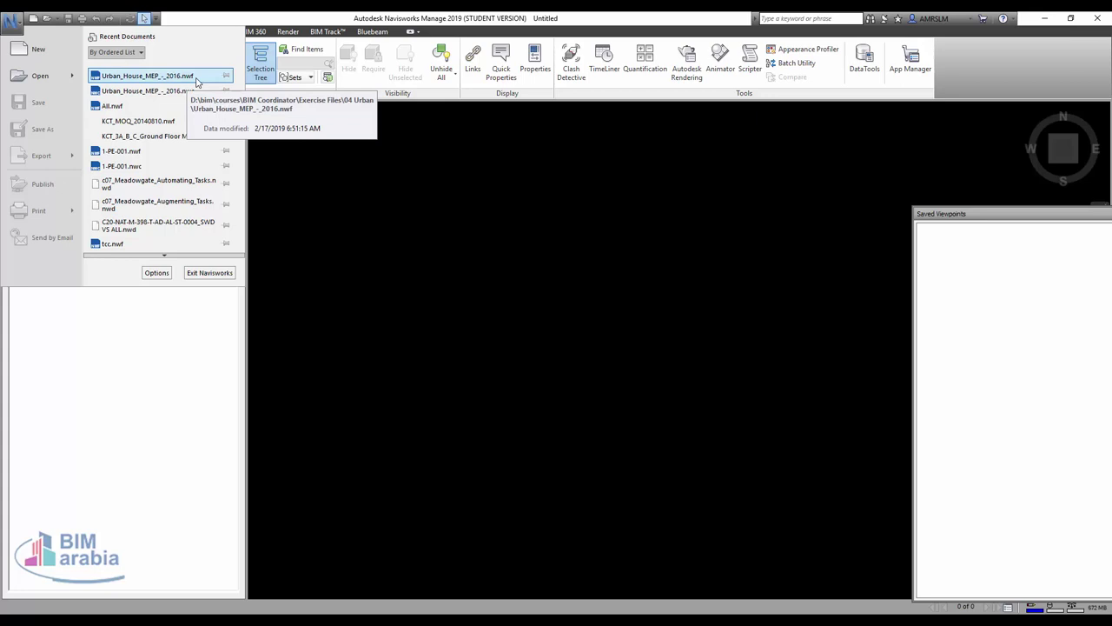
left_click(197, 82)
left_click(12, 17)
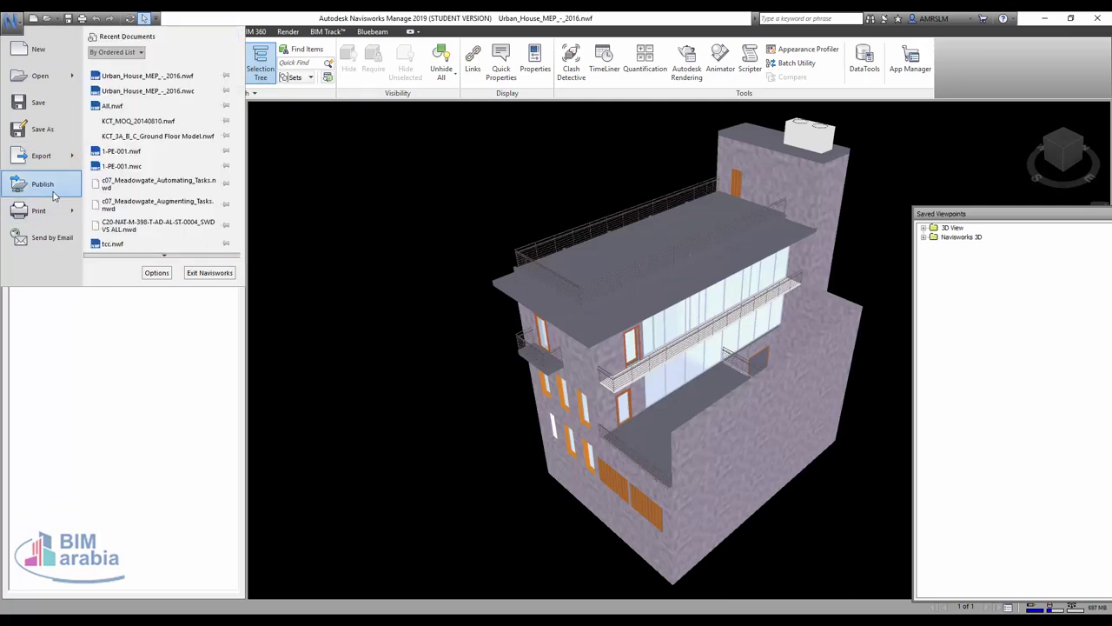
key("Escape")
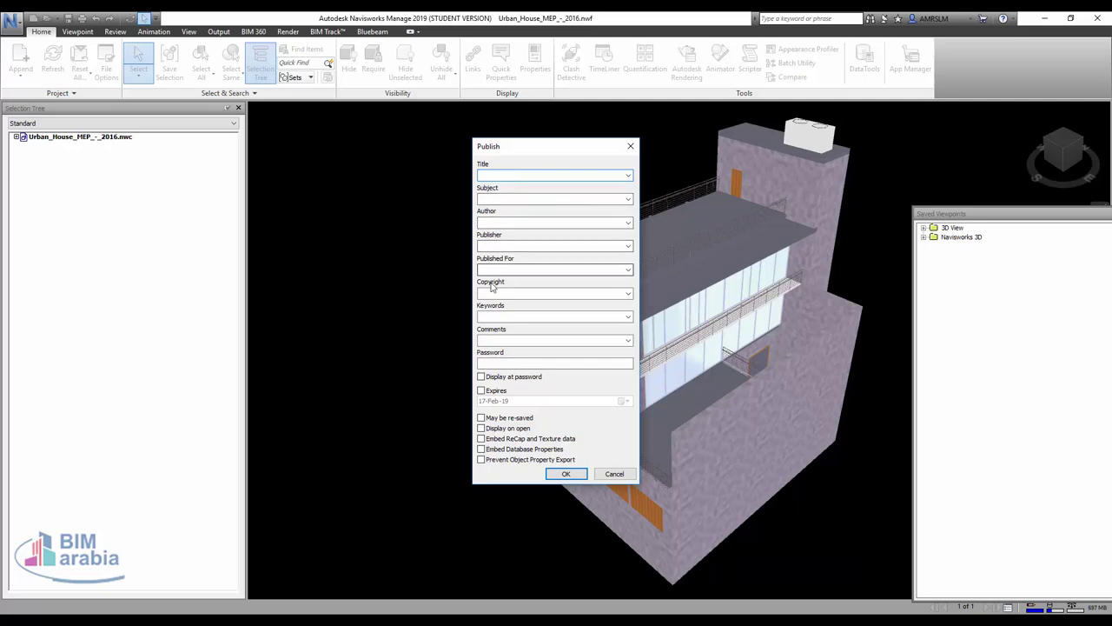
left_click(627, 269)
left_click(569, 314)
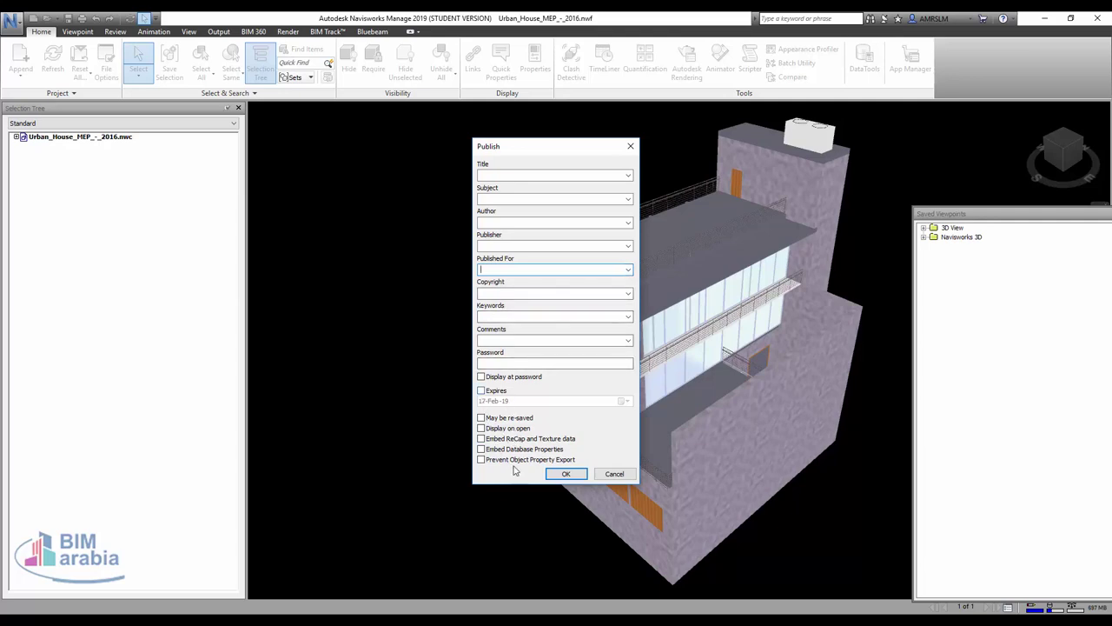
left_click(492, 391)
left_click(563, 474)
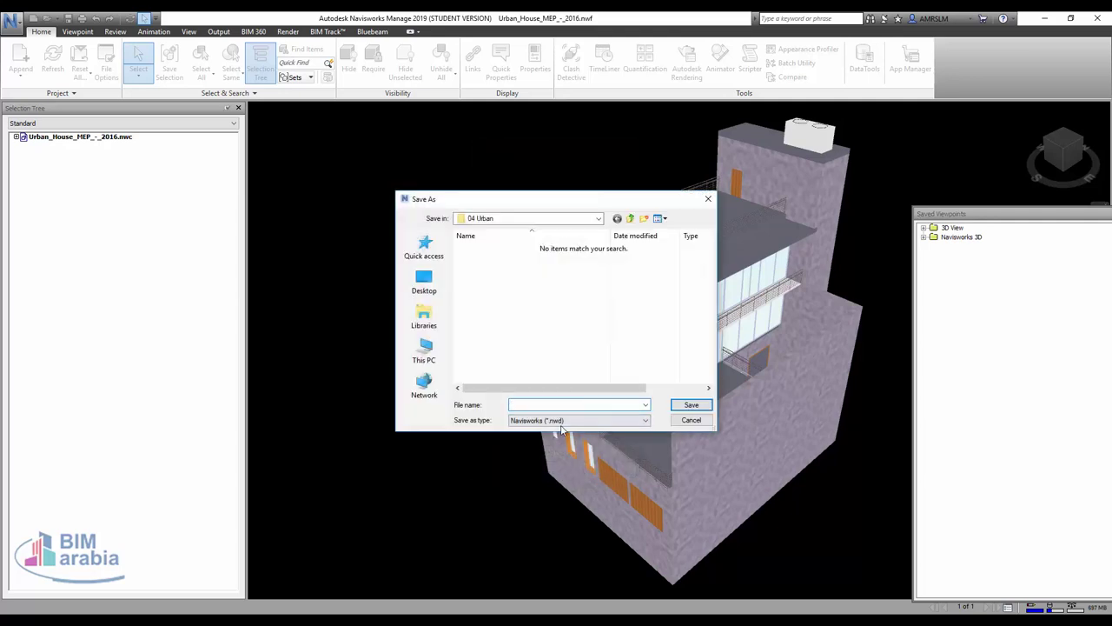
left_click(578, 421)
left_click(636, 428)
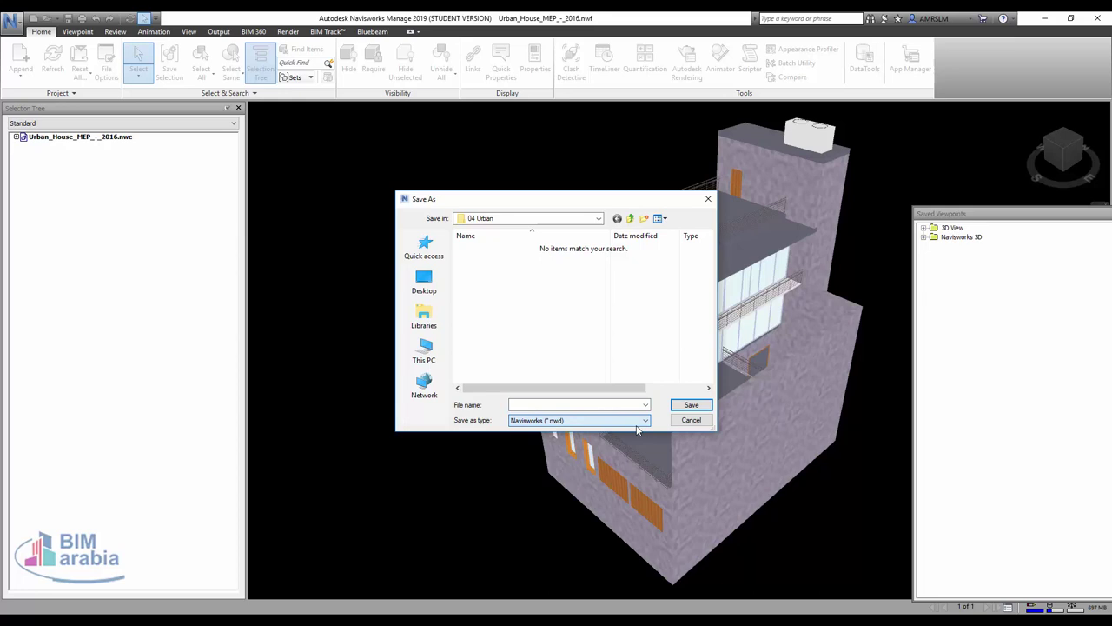
left_click(691, 420)
left_click(12, 19)
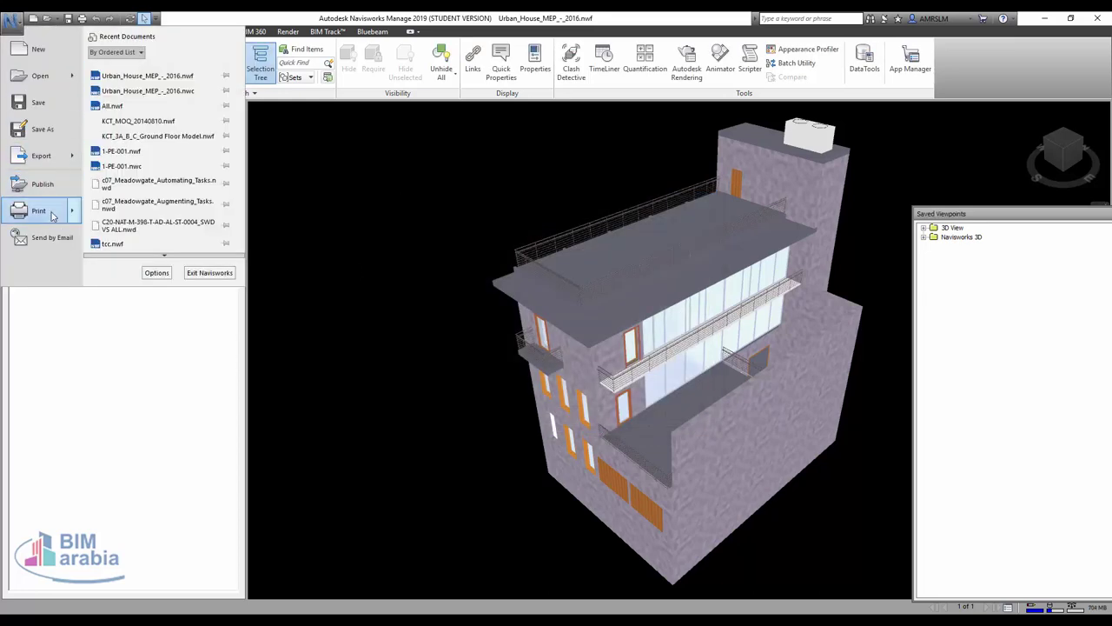